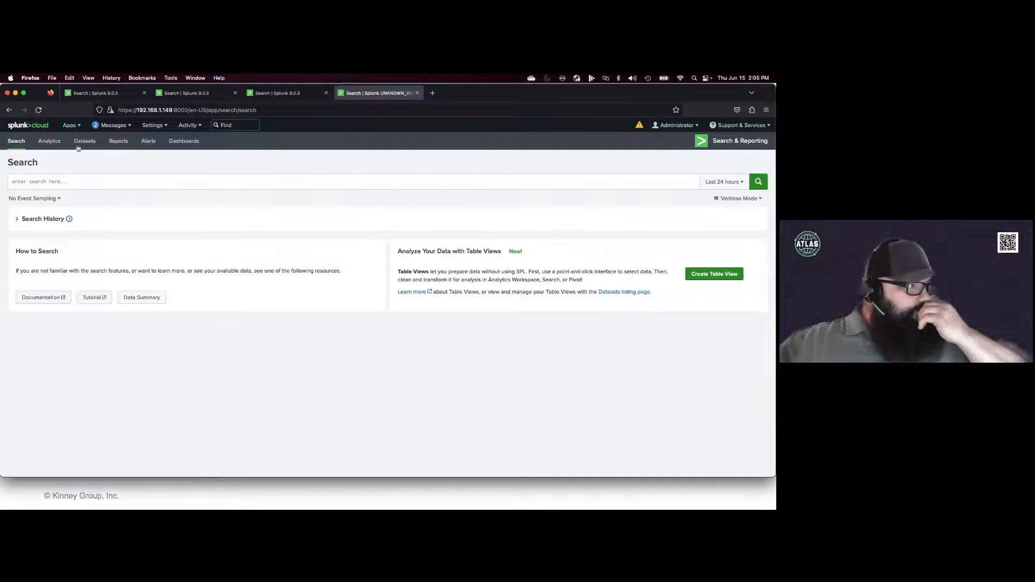
Step: Review the seven-day event searches for index=apache and index=web in their separate browser tabs
left_click(95, 93)
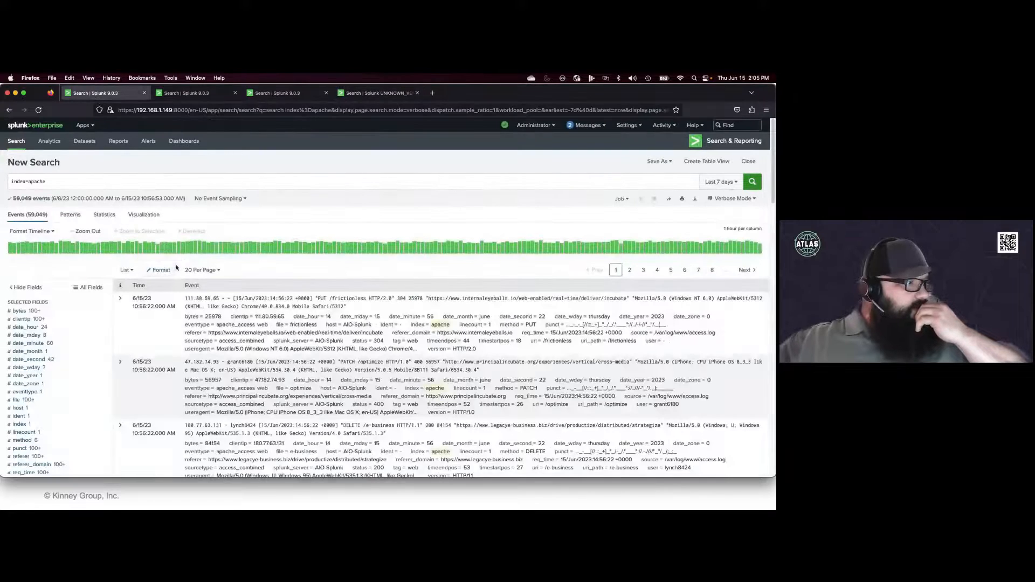
left_click_drag(62, 184, 11, 182)
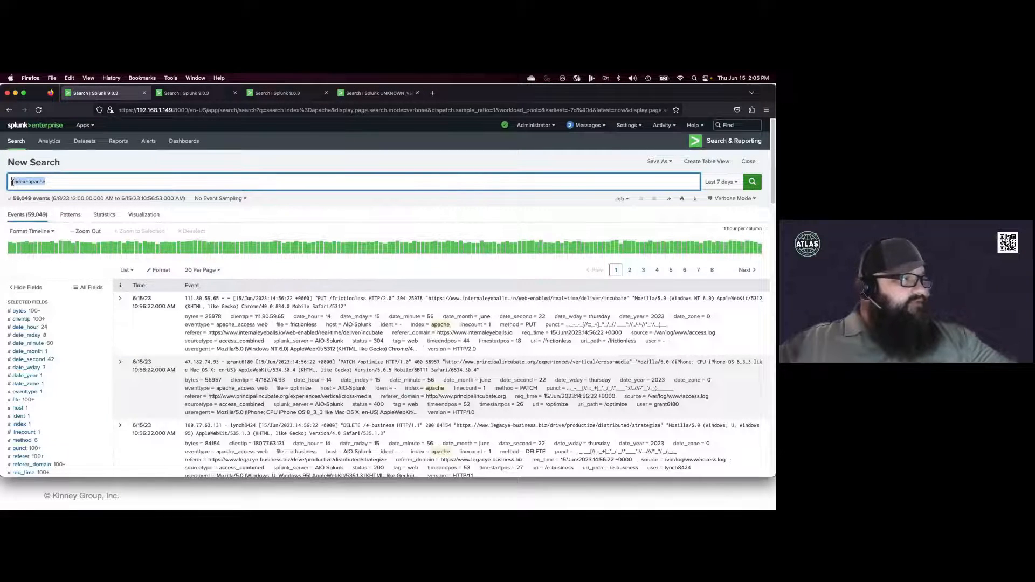
left_click(67, 185)
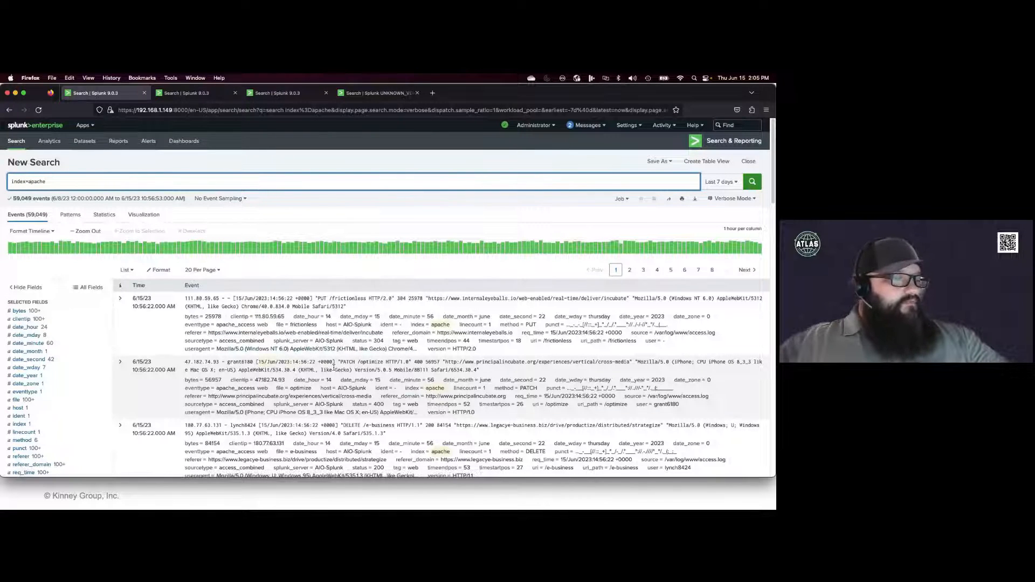
left_click_drag(46, 182, 11, 183)
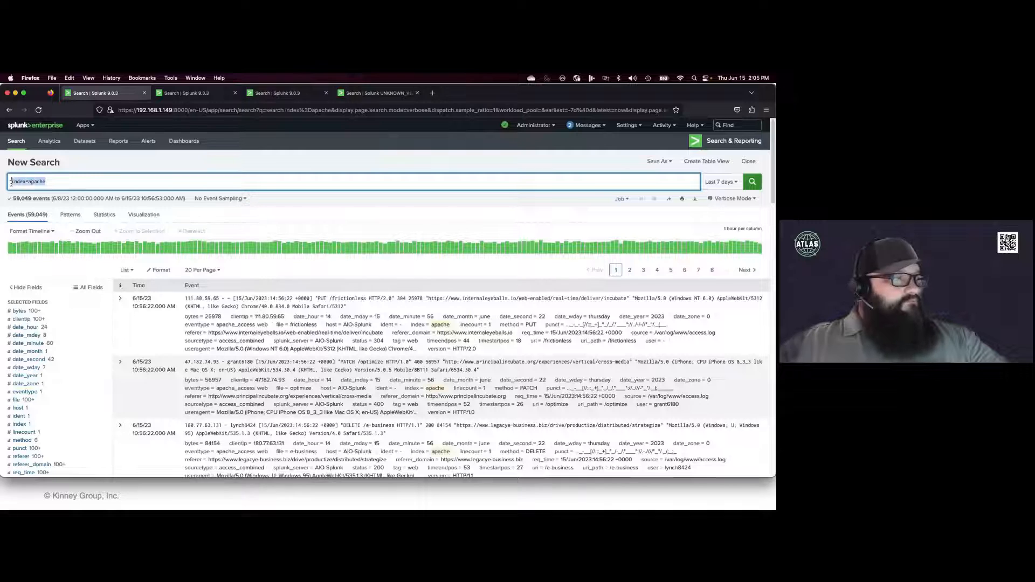
left_click(178, 94)
left_click_drag(38, 181, 12, 182)
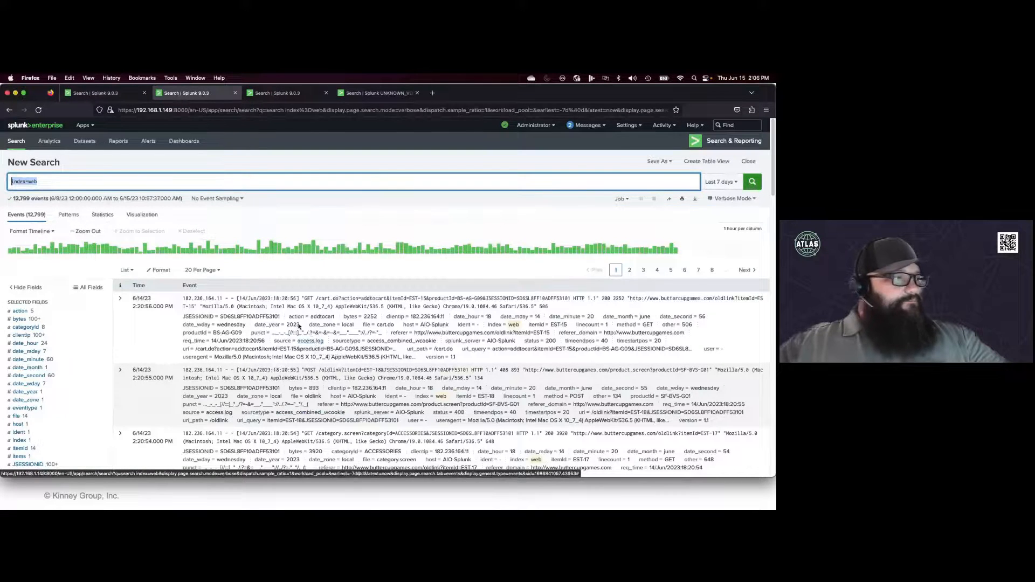
Step: Inspect the sourcetype values returned by the Web data model search
left_click(260, 95)
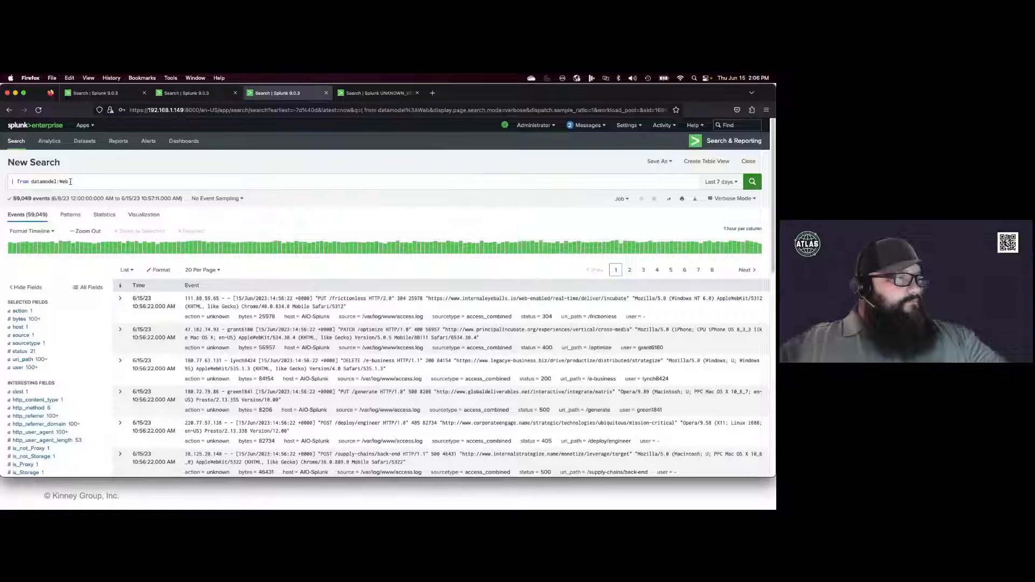
left_click(26, 344)
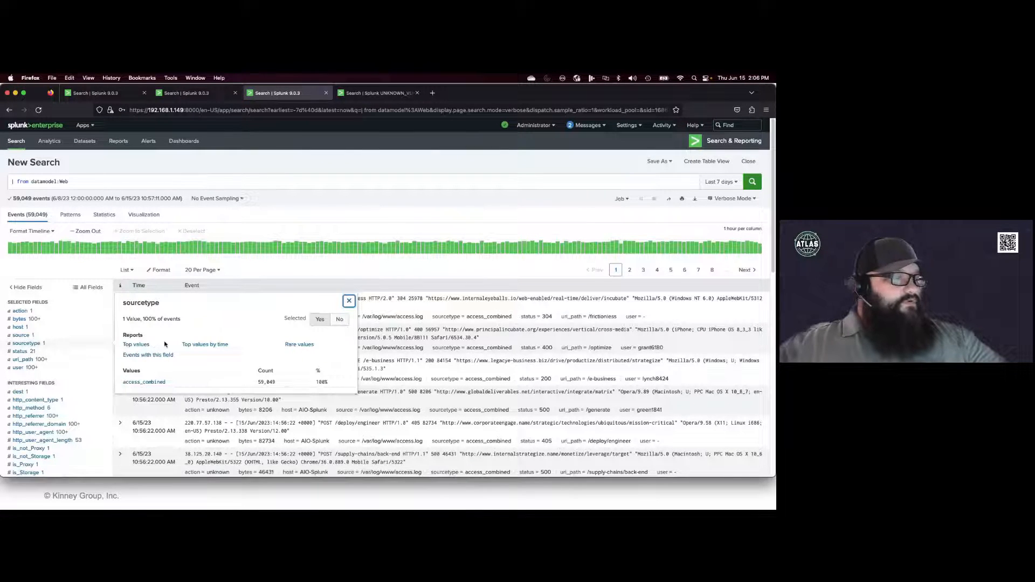
scroll(165, 344, "down", 1)
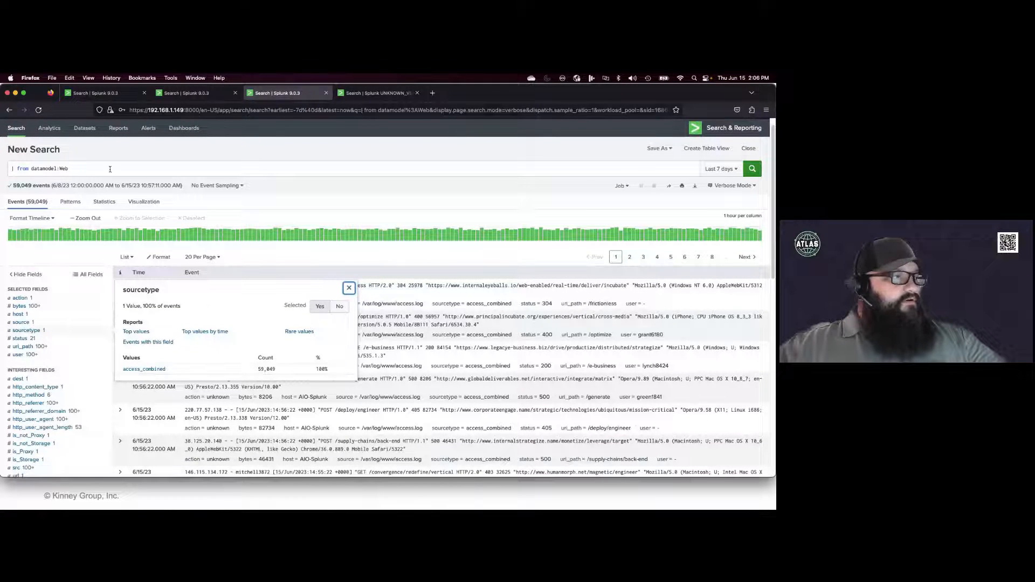
Step: Inspect the sourcetype values of the index=apache search results
left_click(99, 93)
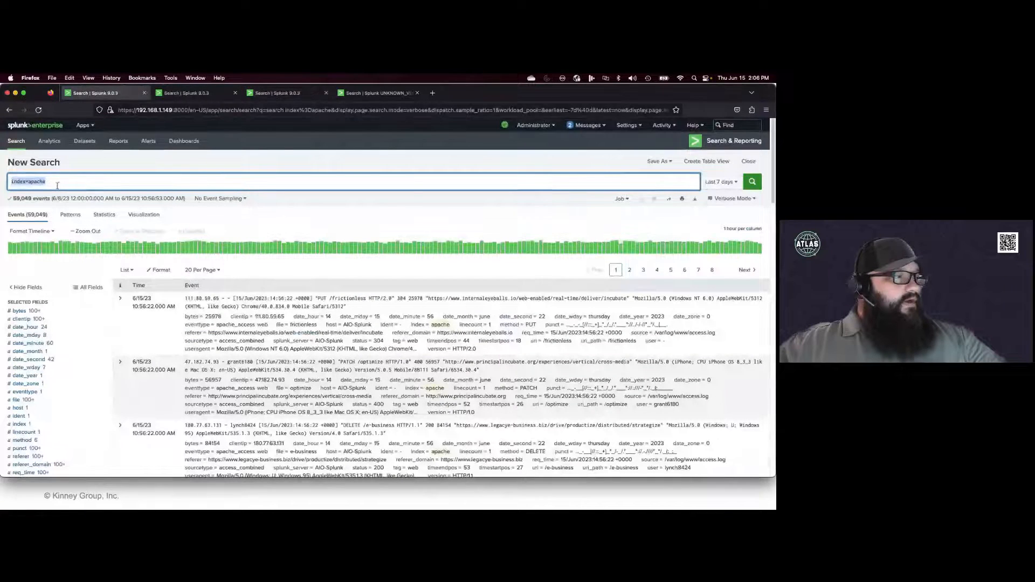
scroll(70, 378, "down", 3)
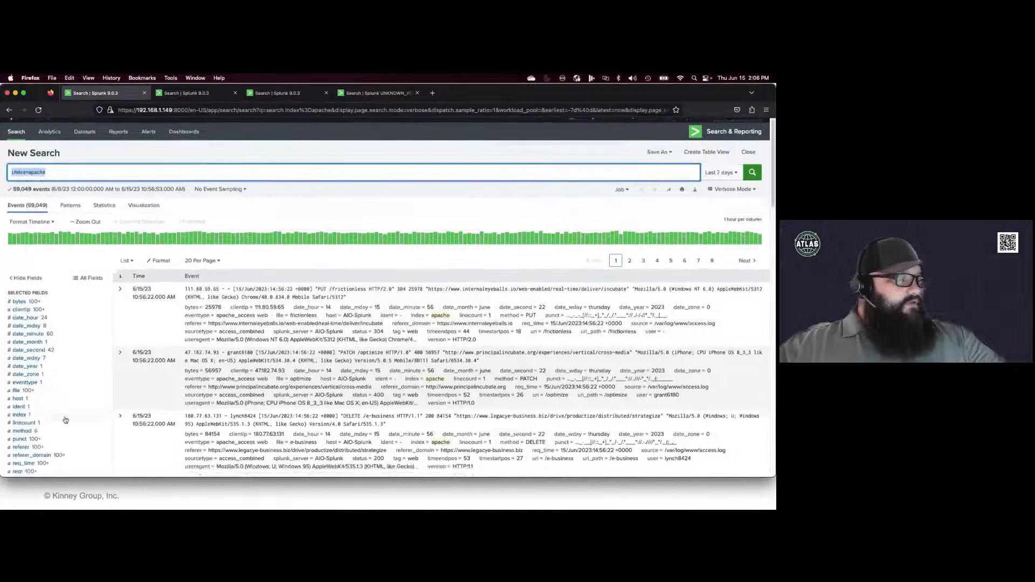
scroll(60, 399, "down", 2)
scroll(37, 416, "down", 2)
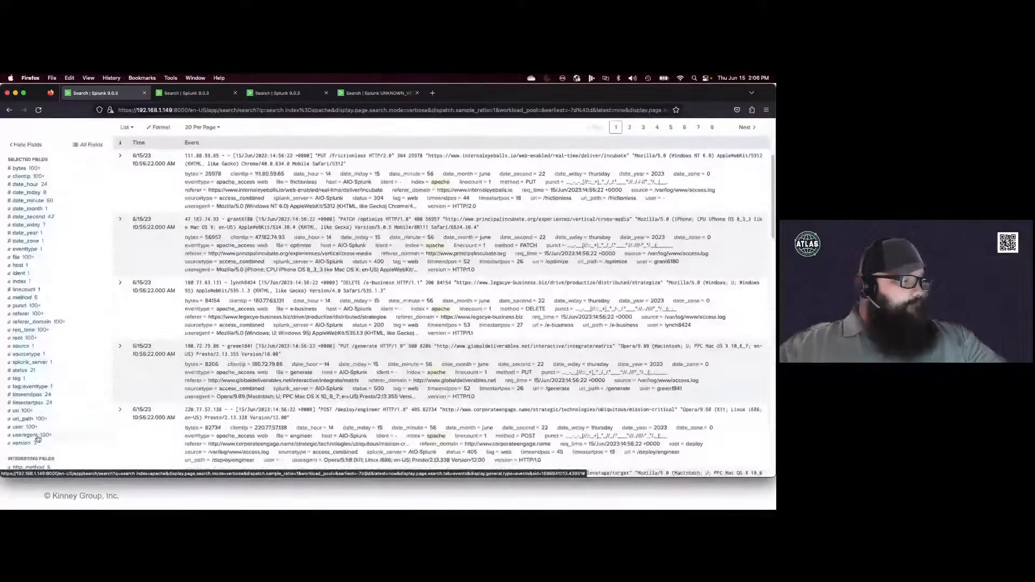
scroll(38, 426, "up", 3)
left_click(26, 395)
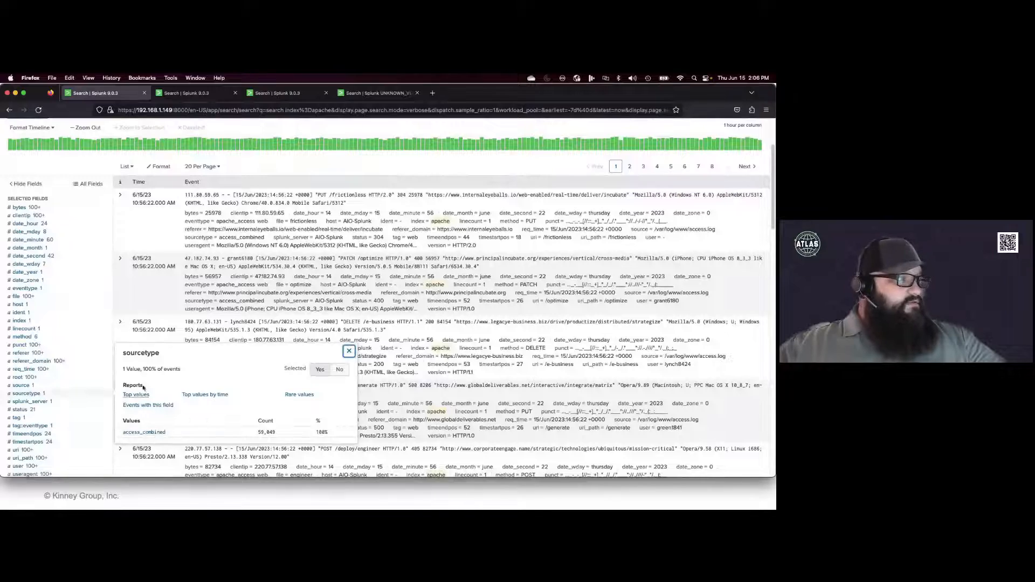
Step: Inspect the sourcetype values of the index=web search results, and return to the Web data model search for comparison
left_click(183, 94)
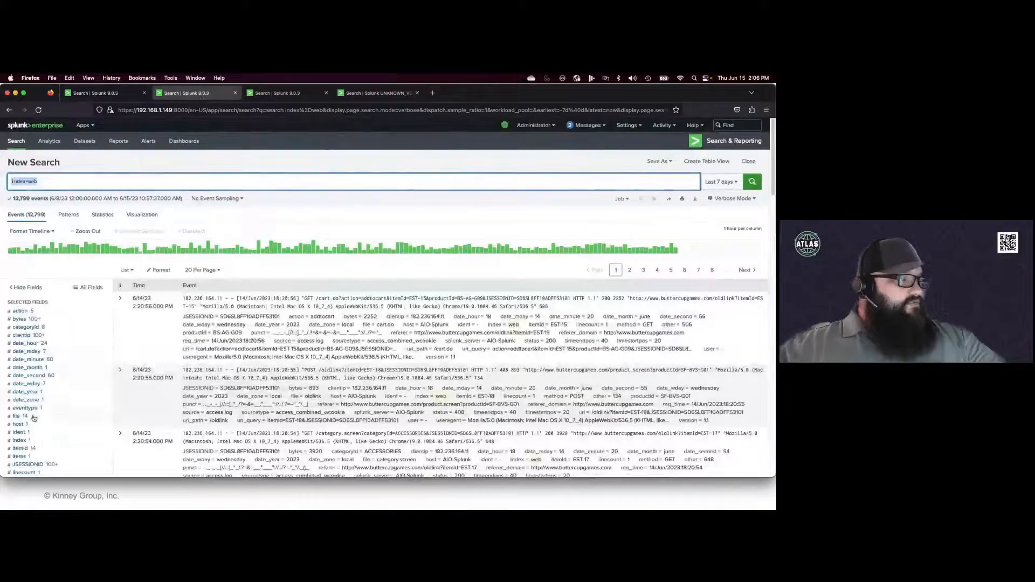
scroll(36, 434, "down", 3)
scroll(36, 433, "down", 2)
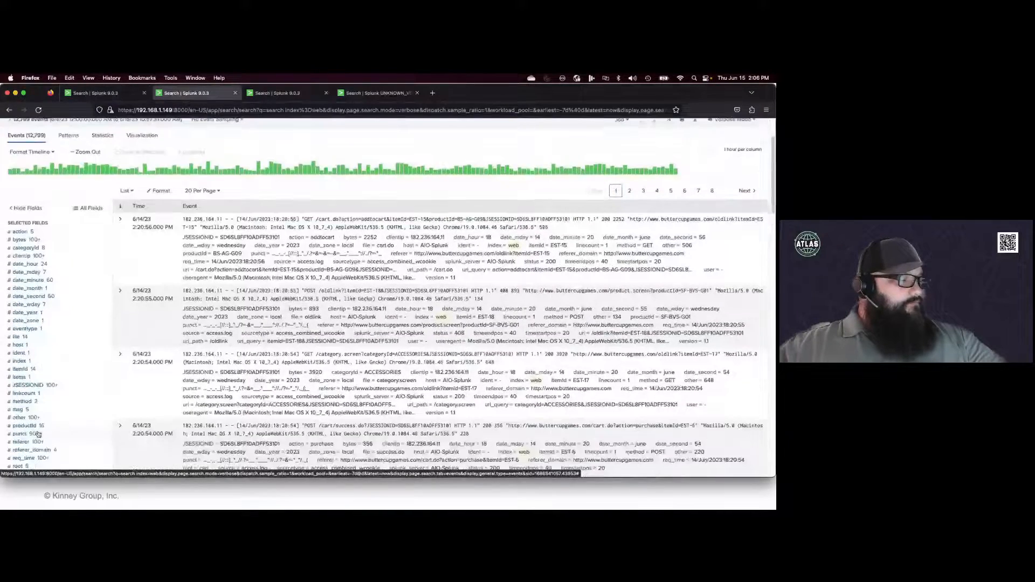
left_click(33, 432)
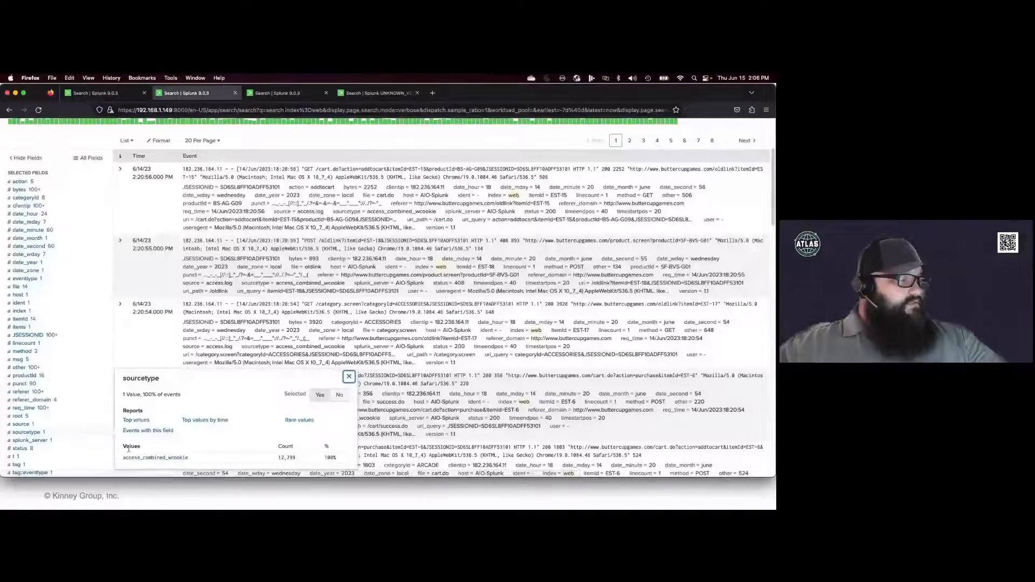
left_click(270, 93)
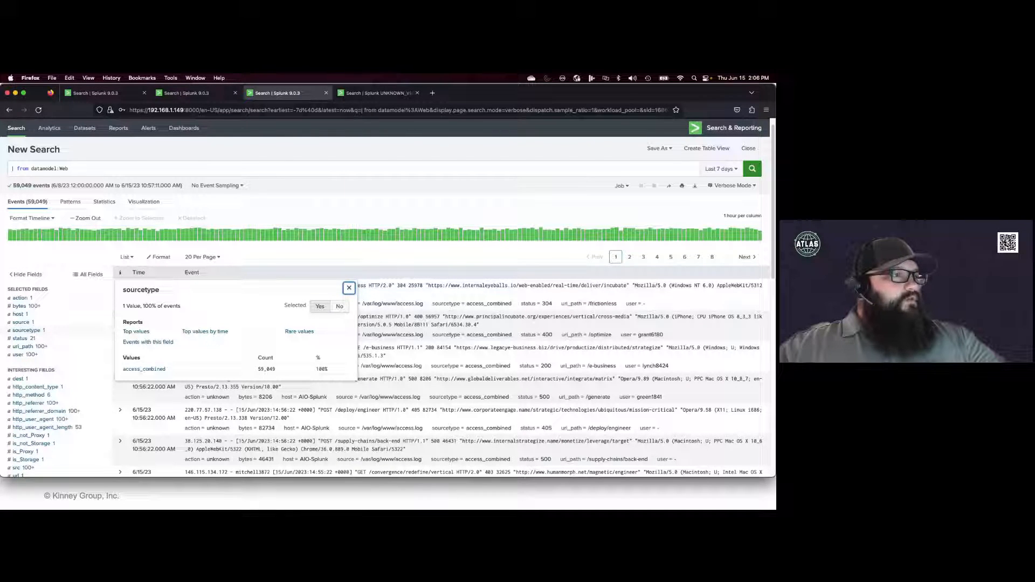
Step: Open the list of search macros from the advanced search settings
left_click(372, 93)
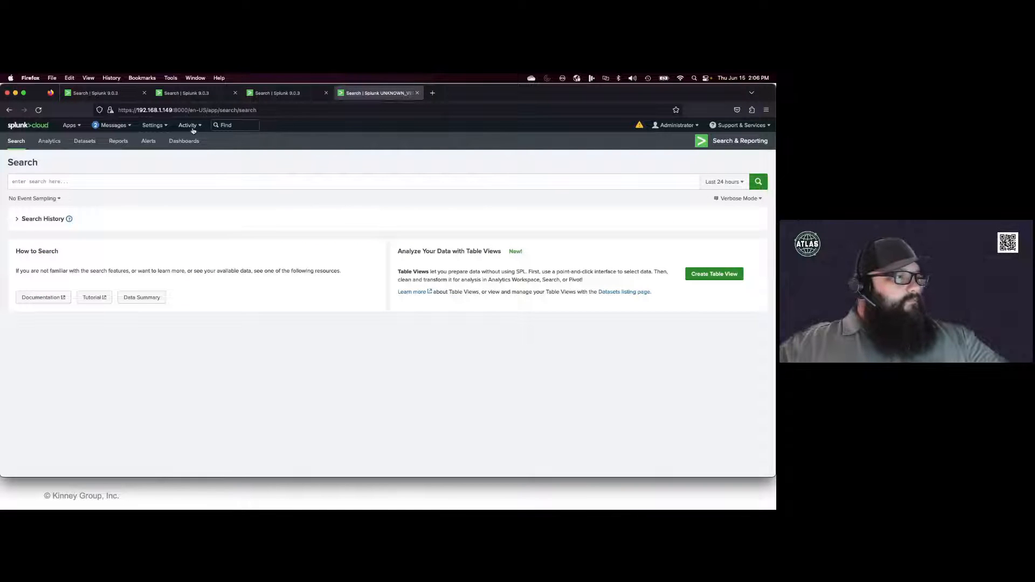
left_click(155, 126)
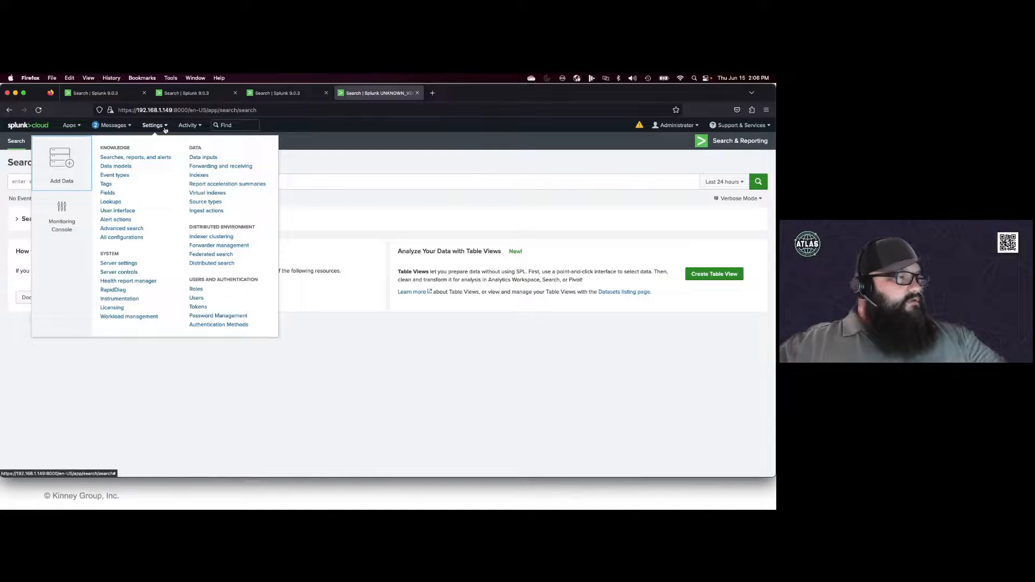
left_click(129, 229)
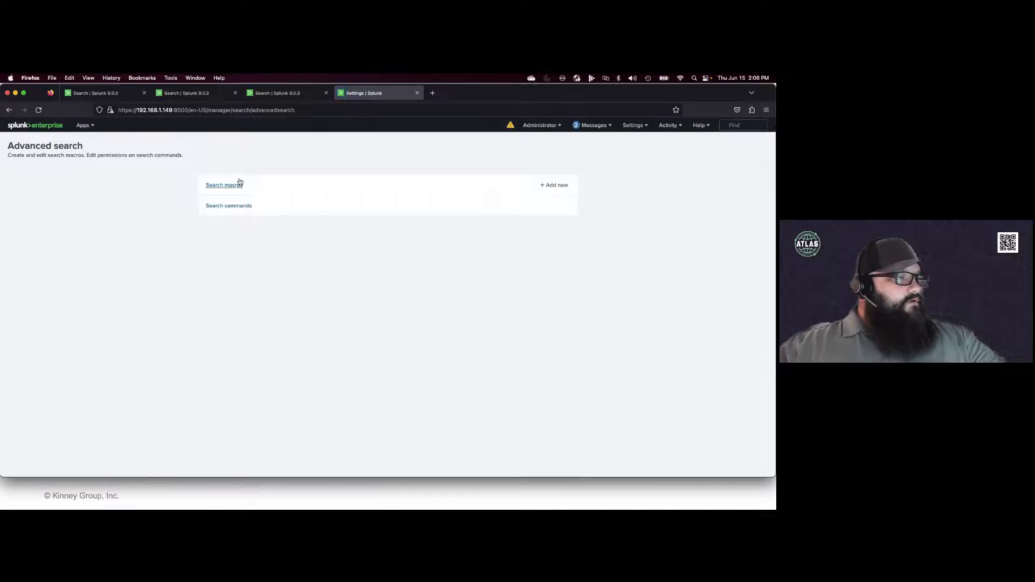
left_click(236, 185)
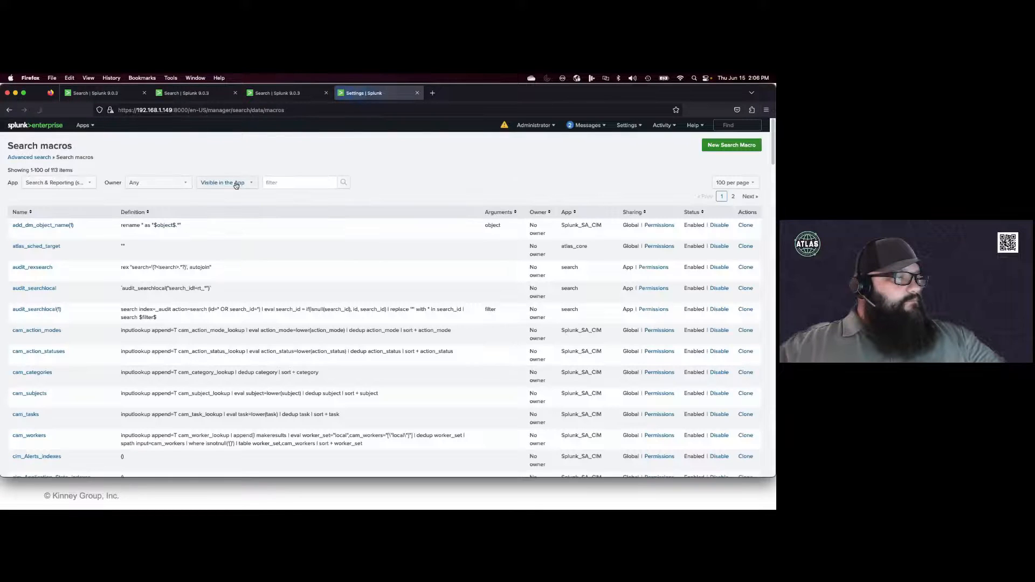
Step: Show search macros from all apps and filter the list by cim_web
left_click(47, 184)
scroll(54, 227, "up", 3)
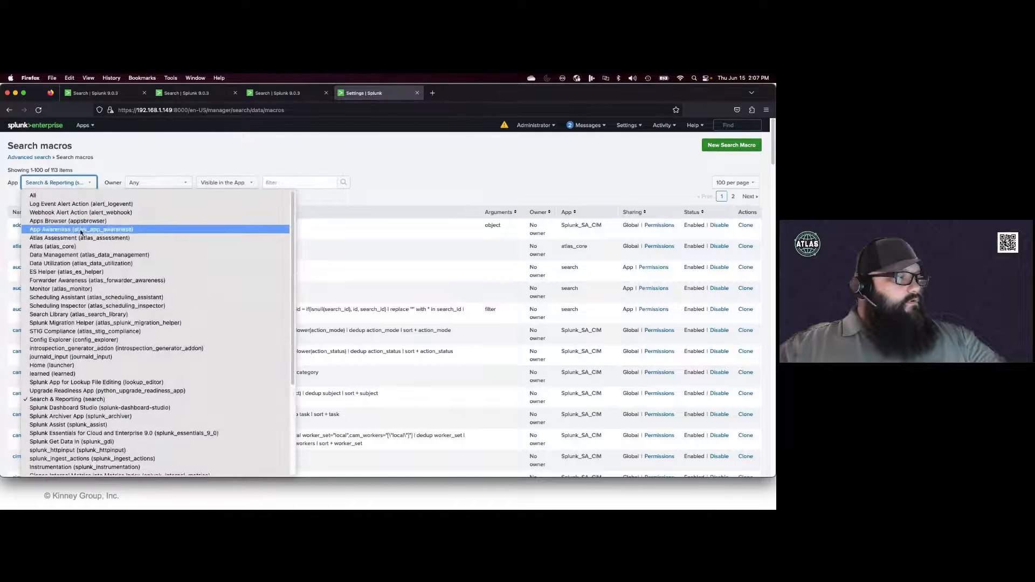
left_click(54, 195)
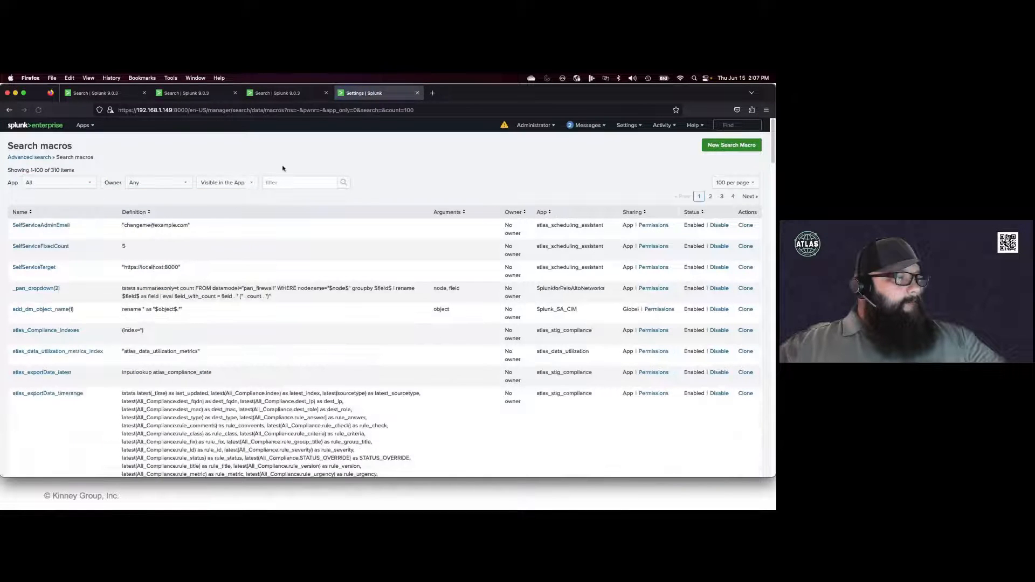
left_click(280, 182)
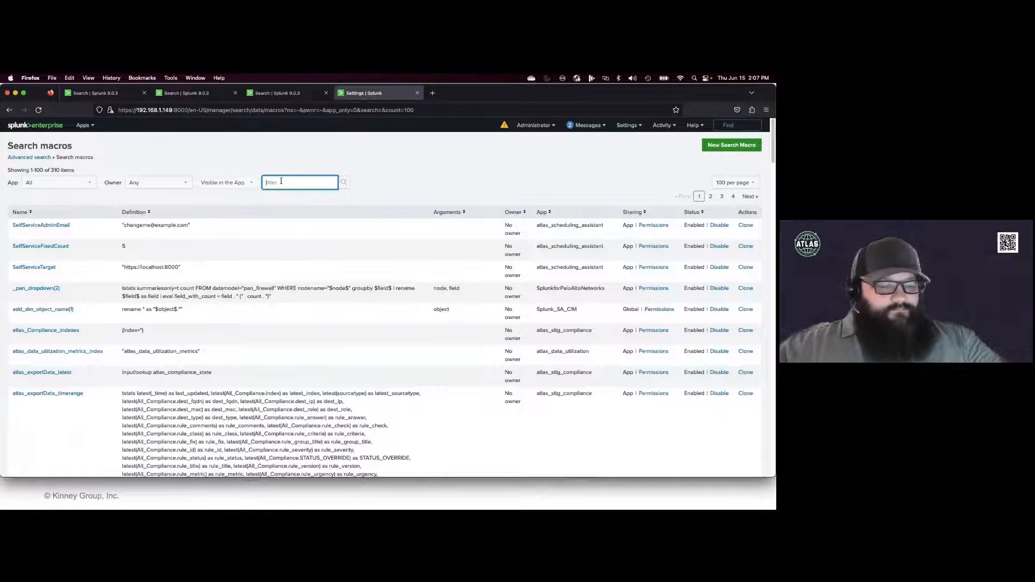
type("cim")
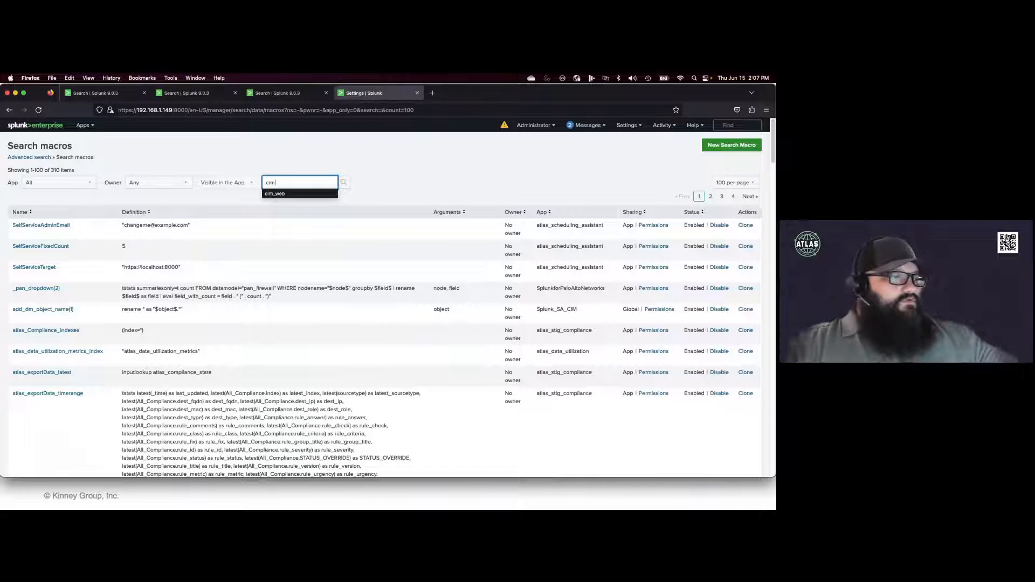
left_click(265, 196)
left_click(343, 182)
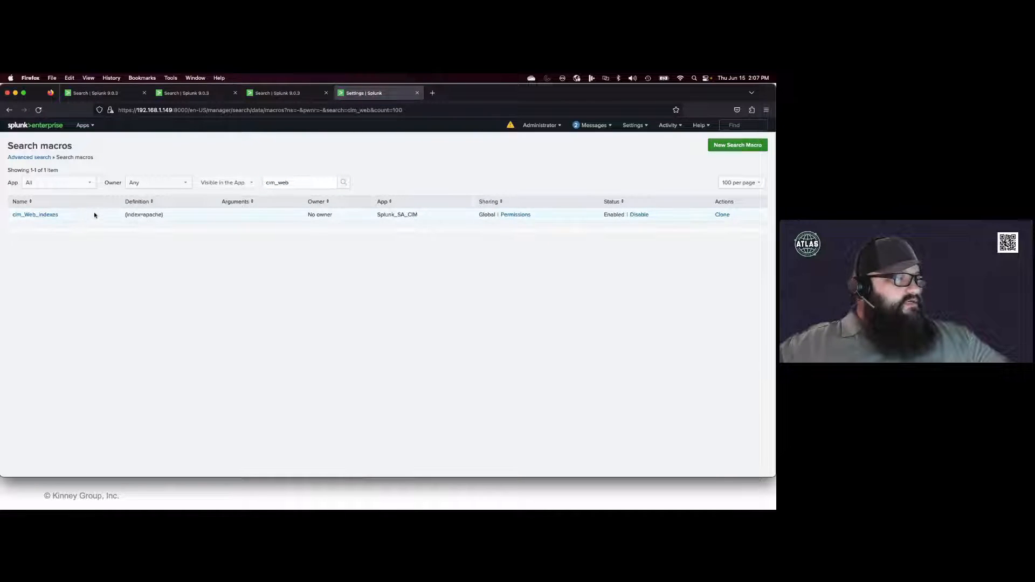
Step: Change the cim_Web_indexes macro definition to (index=apache OR index=web) and save it
left_click(55, 217)
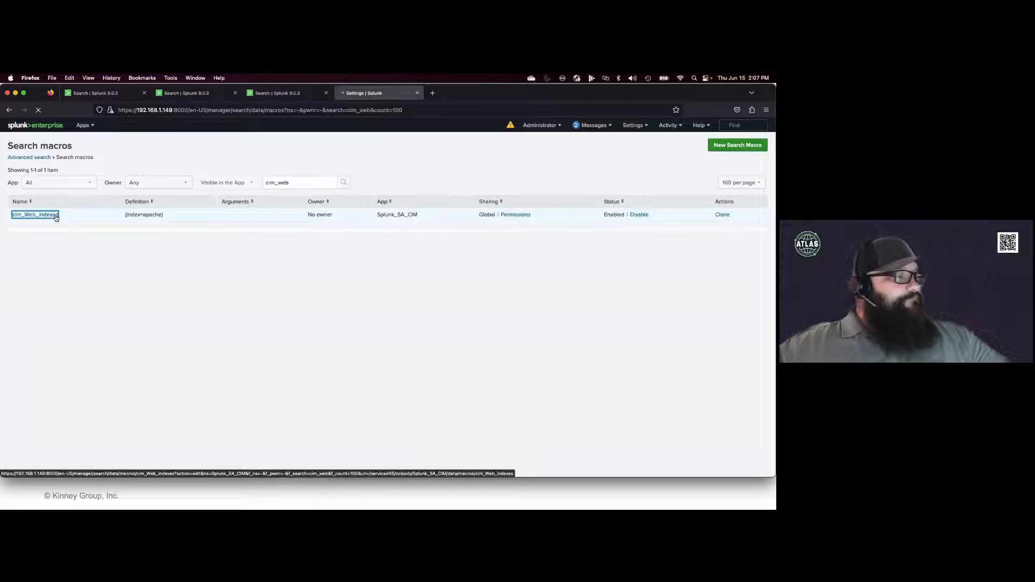
left_click(335, 219)
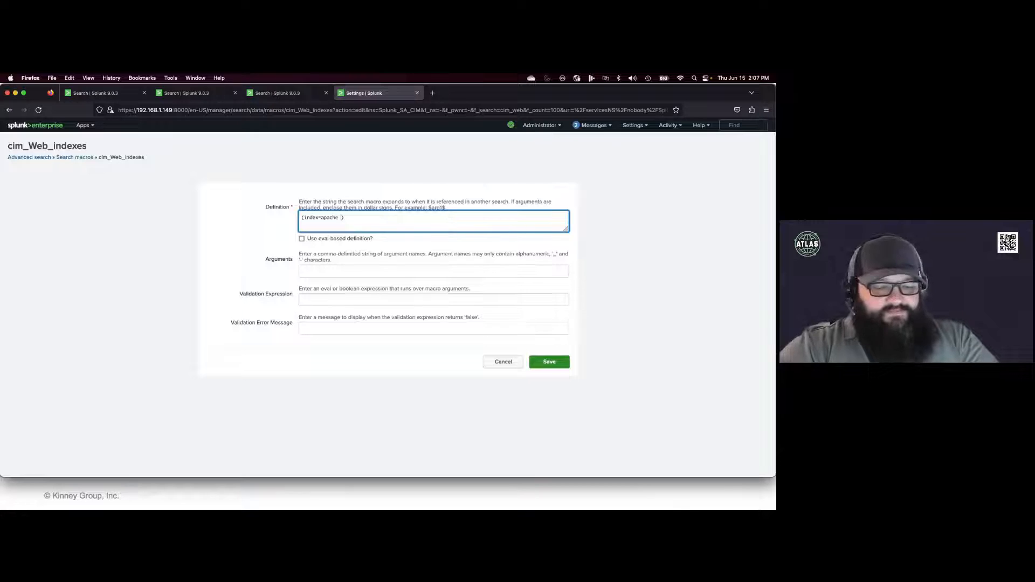
type("OR index=web")
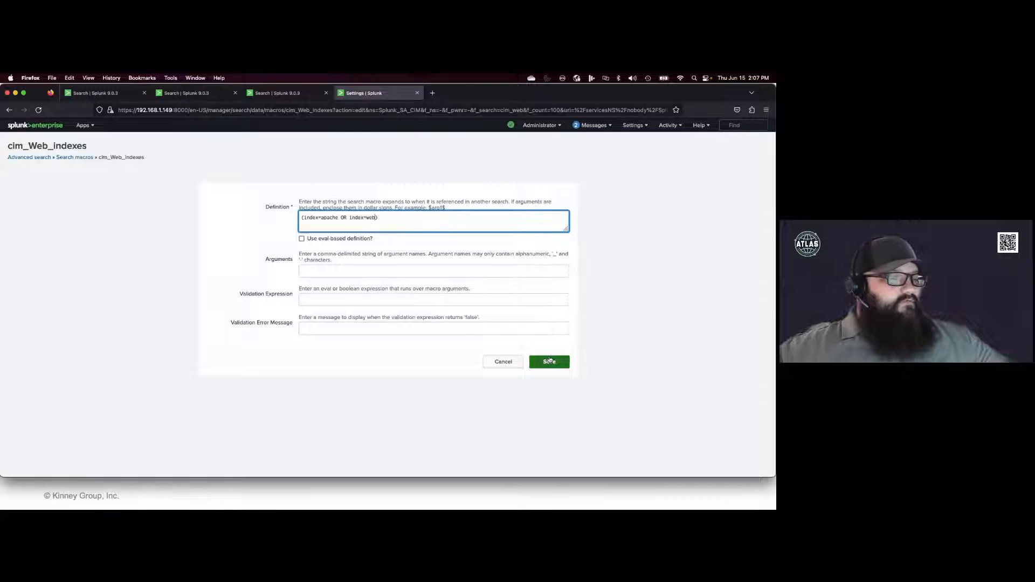
left_click(549, 362)
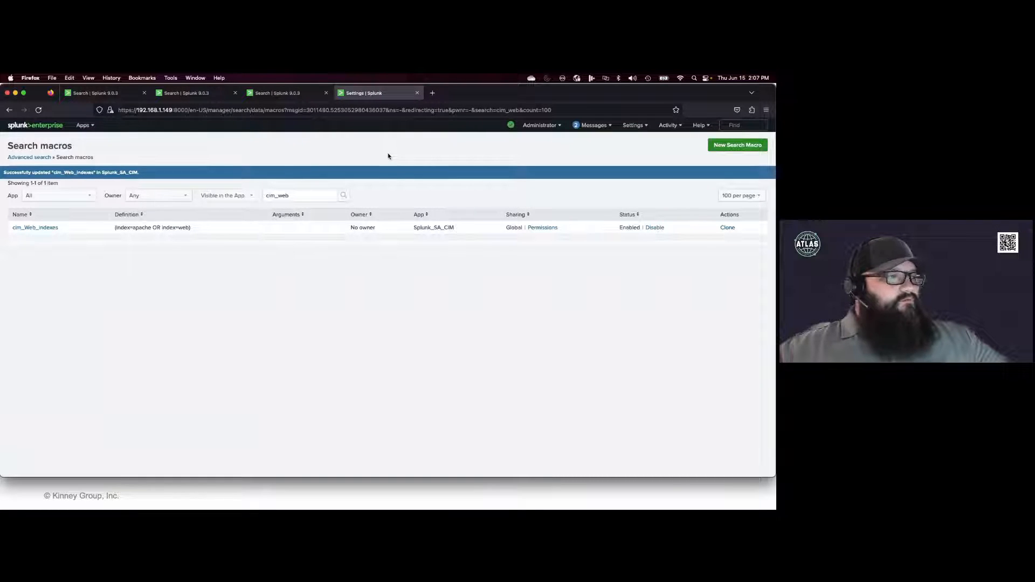
Step: Start a new event type in the event types settings and name it web_access
left_click(632, 125)
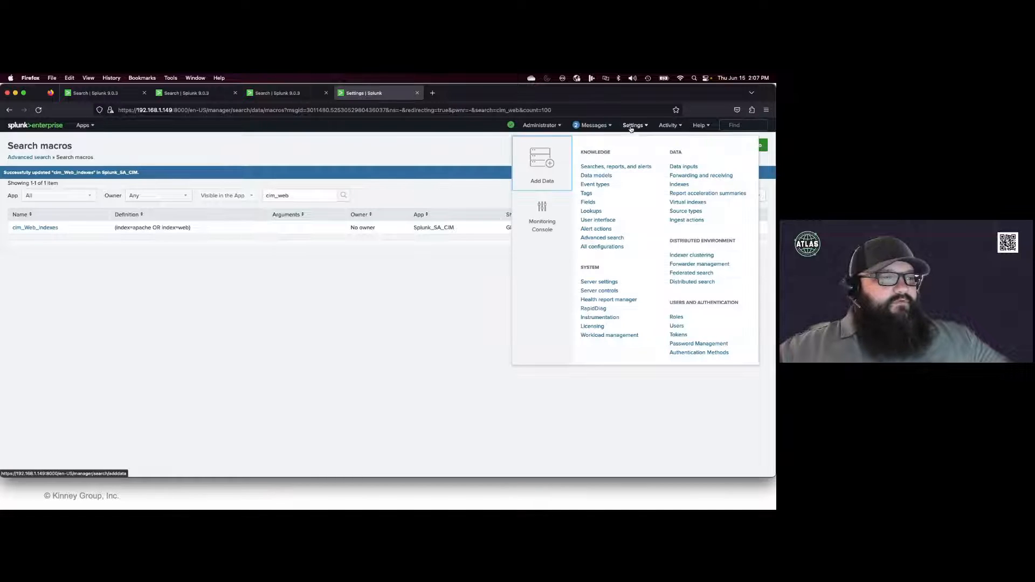
left_click(601, 186)
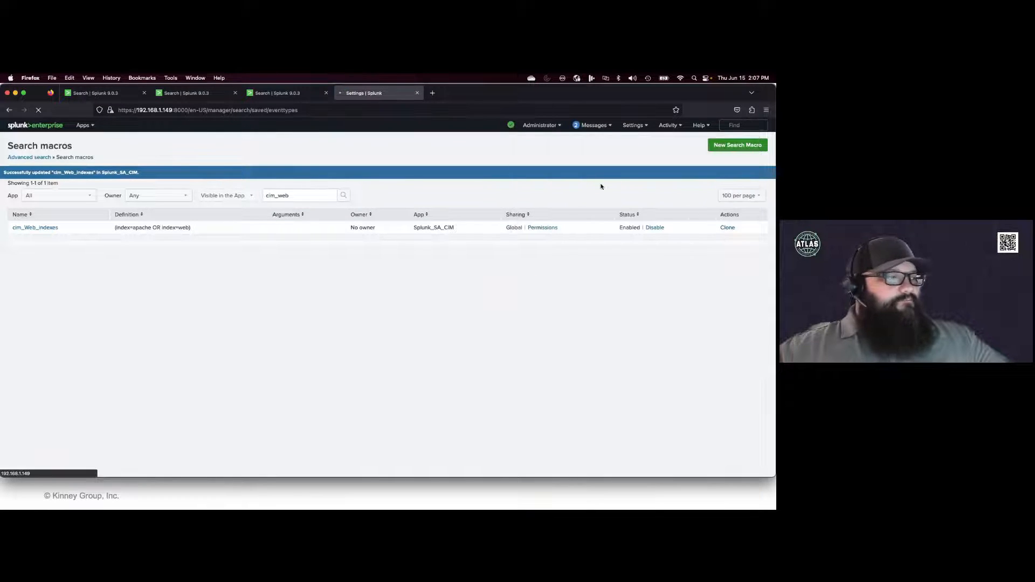
left_click(721, 149)
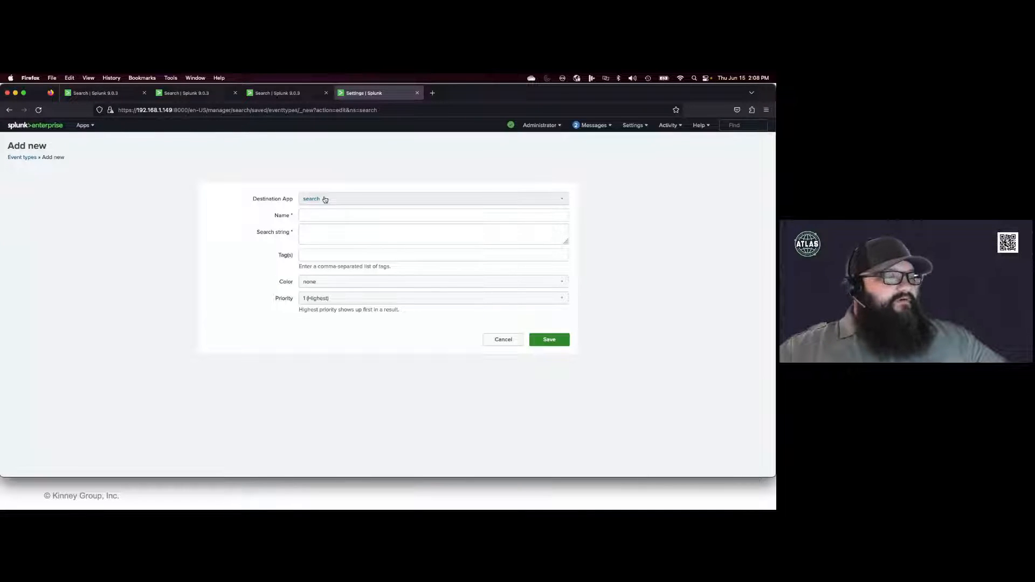
left_click(315, 215)
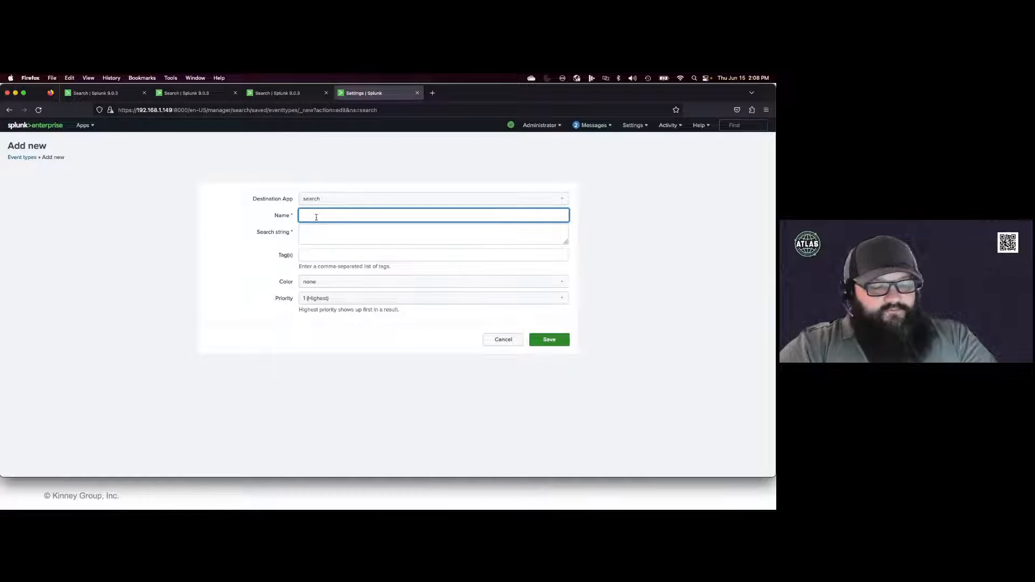
type("web")
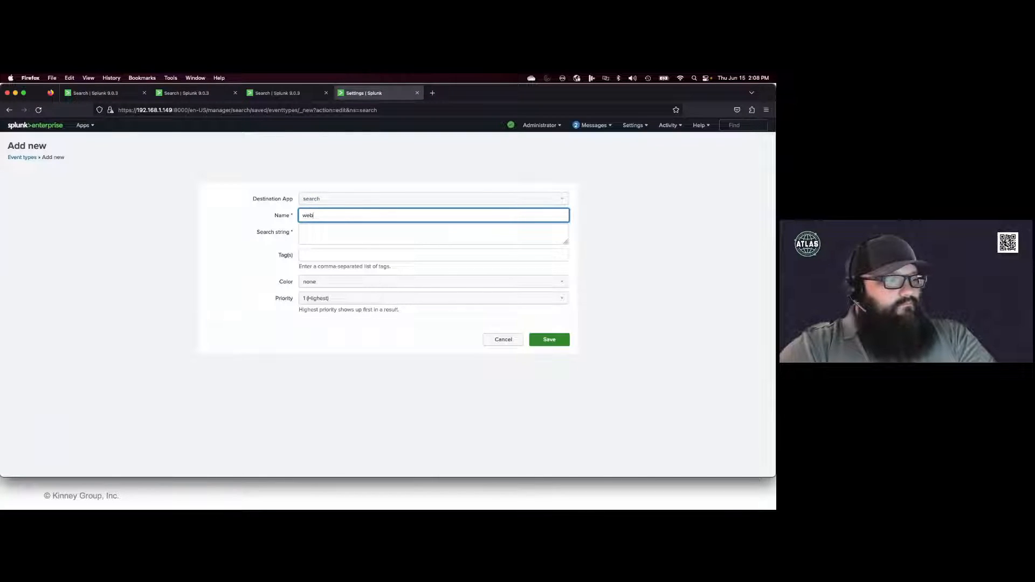
type("_access")
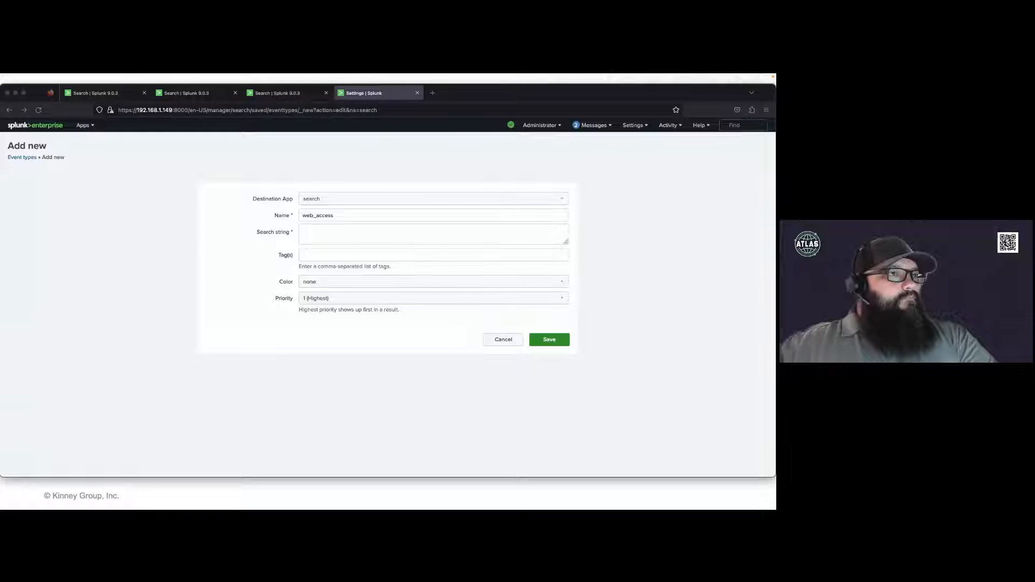
Step: Set the event type's search string to index=web sourcetype=access_combined_wcookie
left_click(300, 225)
left_click(311, 227)
type("index=web sourcetype=access_combined_wcookie")
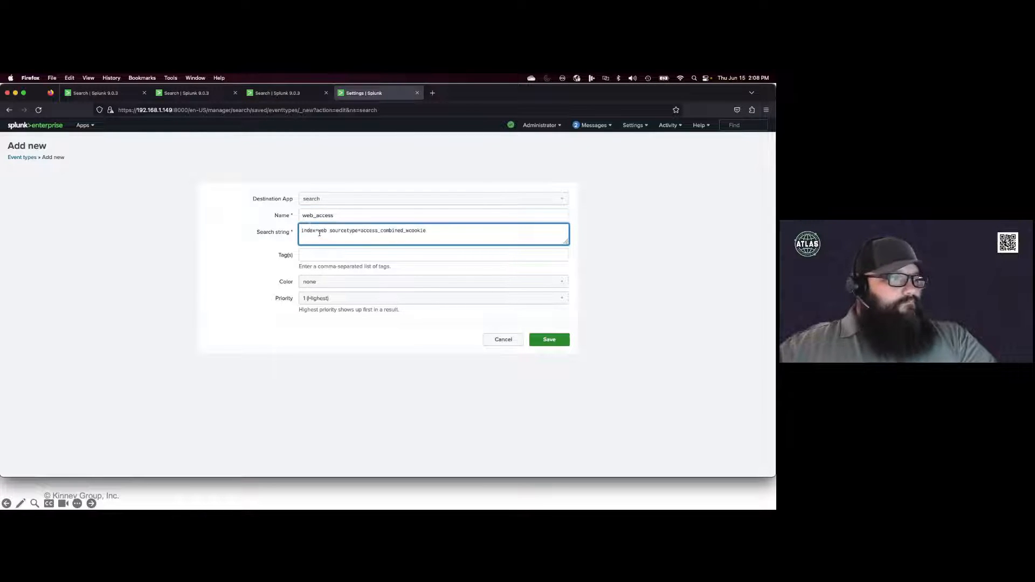
Step: Tag the event type with proxy, web and save it
left_click(320, 253)
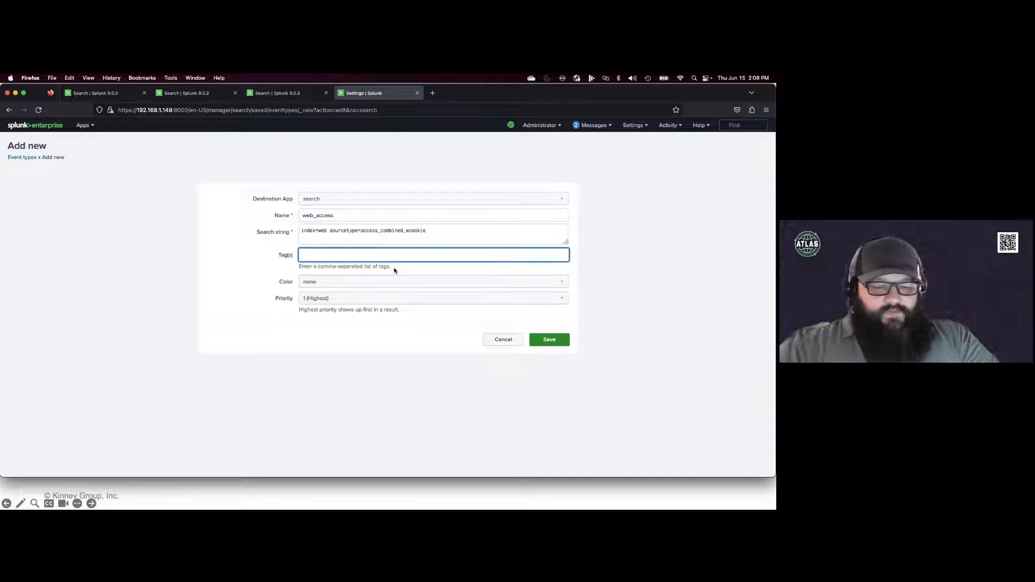
type("proxy")
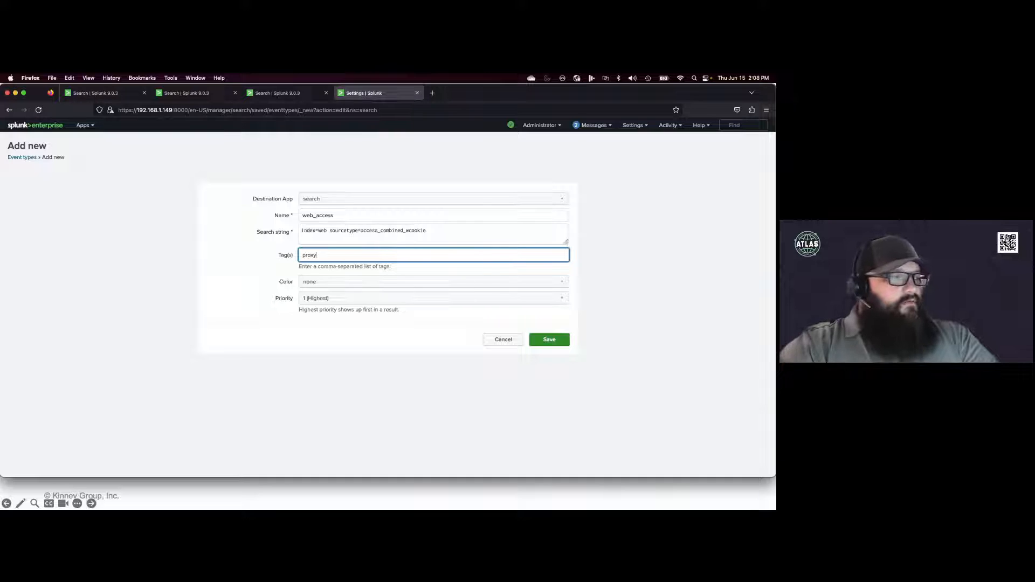
type(",")
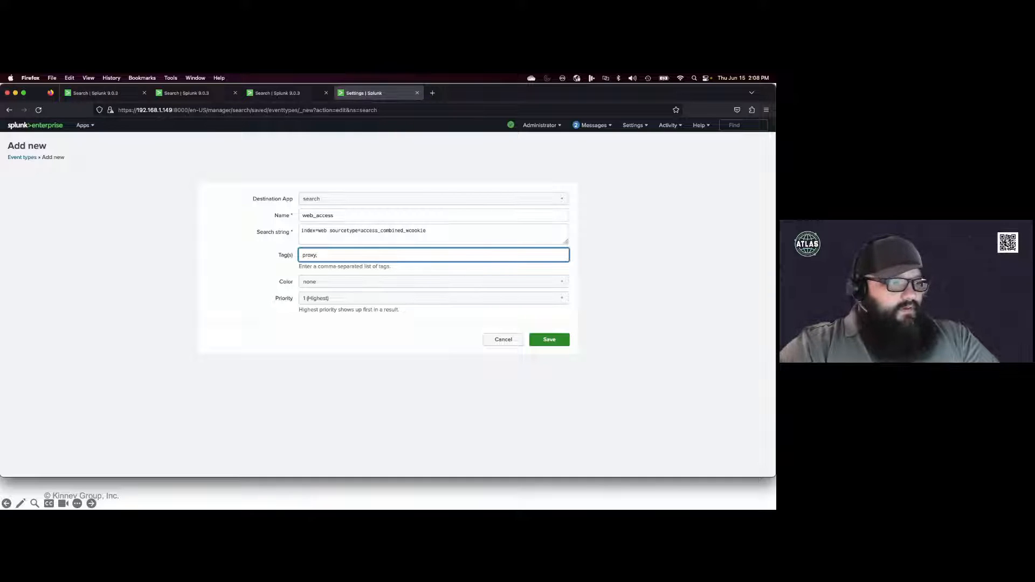
type(" web")
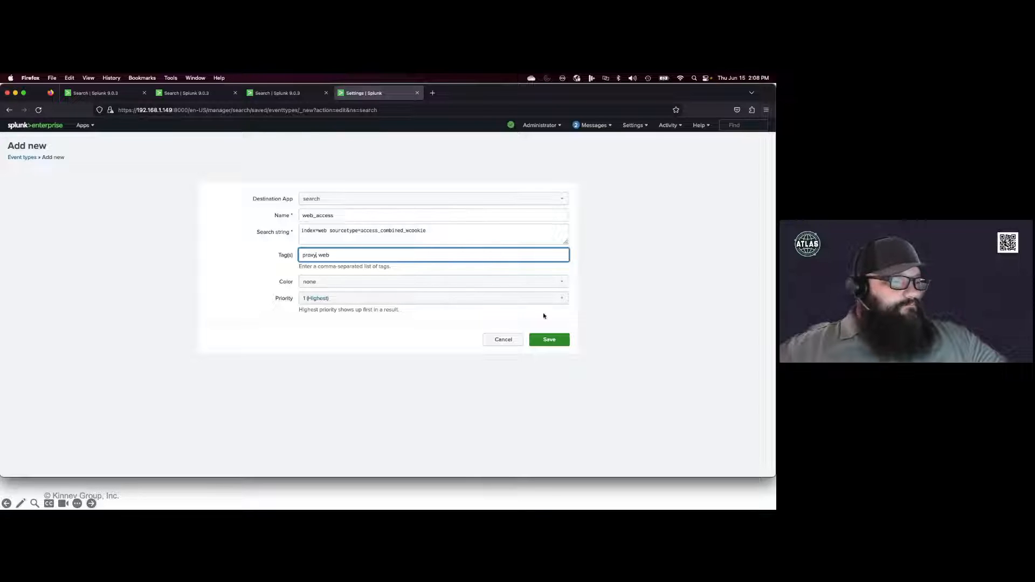
left_click(550, 340)
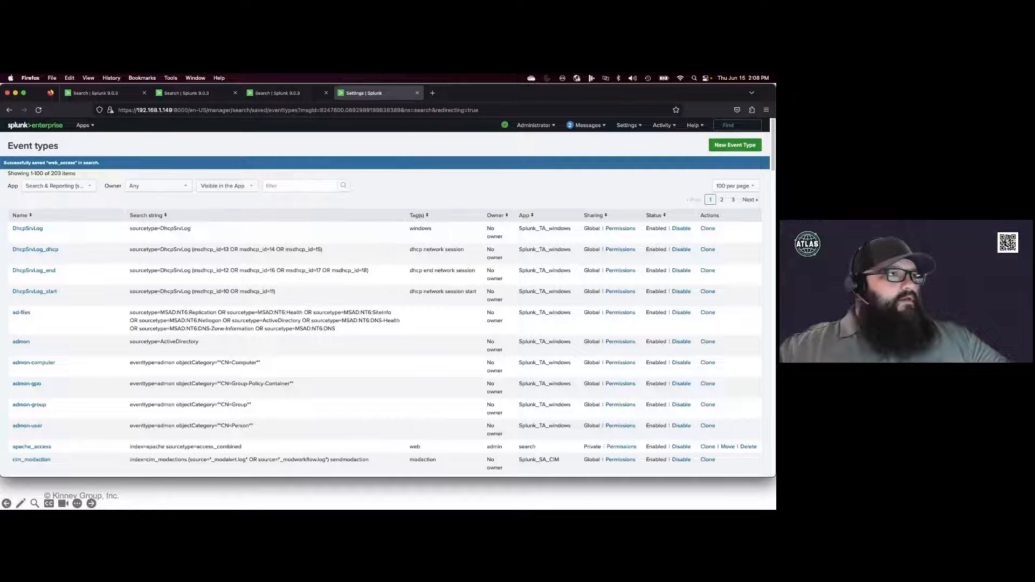
Step: Start a new field alias from the Fields settings
left_click(627, 127)
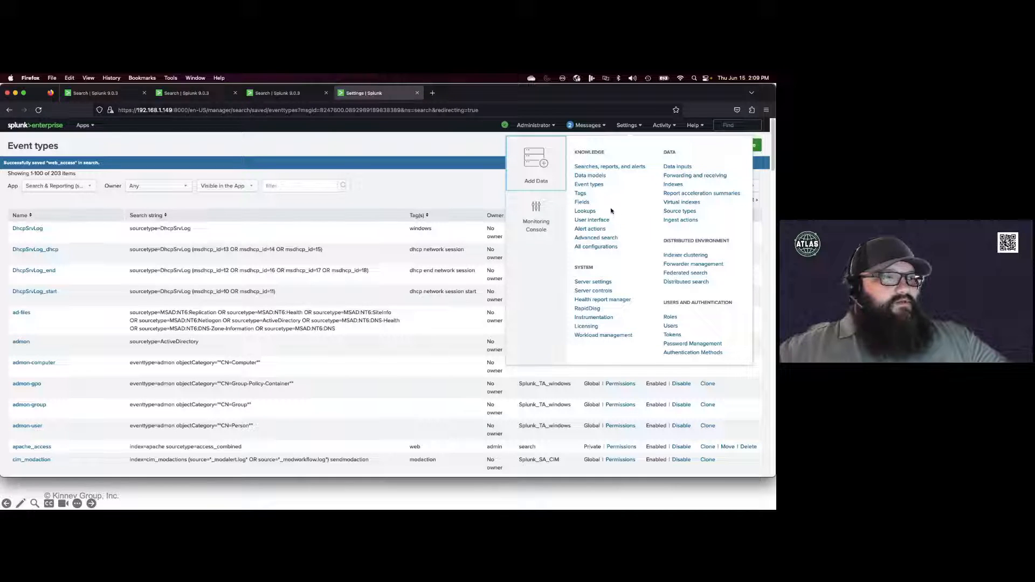
left_click(577, 203)
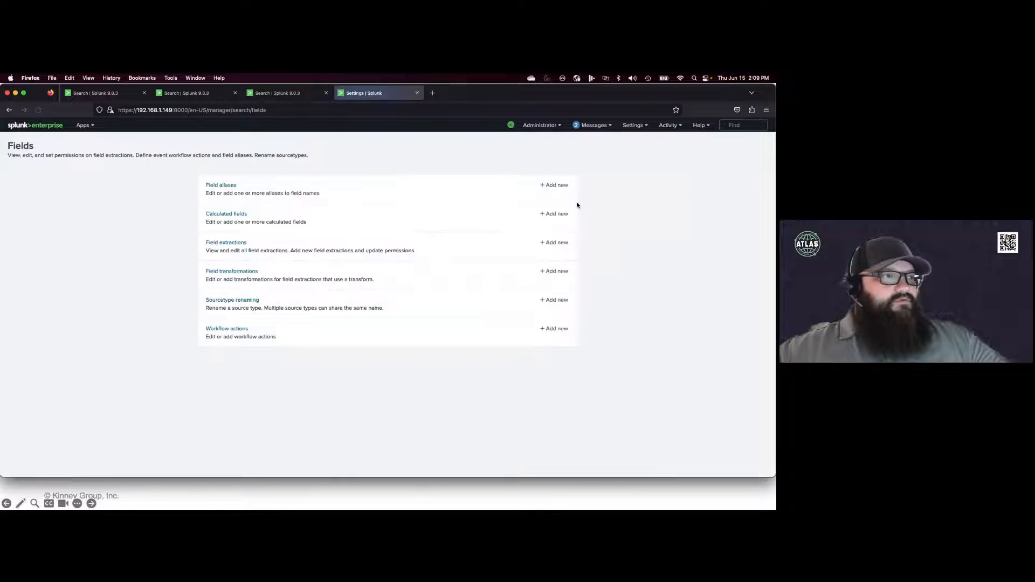
left_click(225, 187)
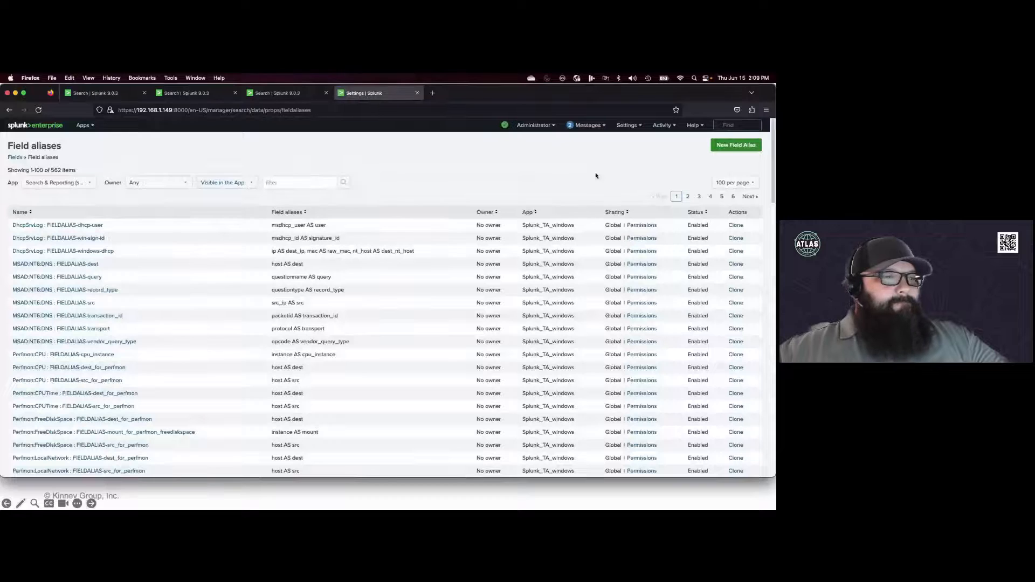
left_click(725, 148)
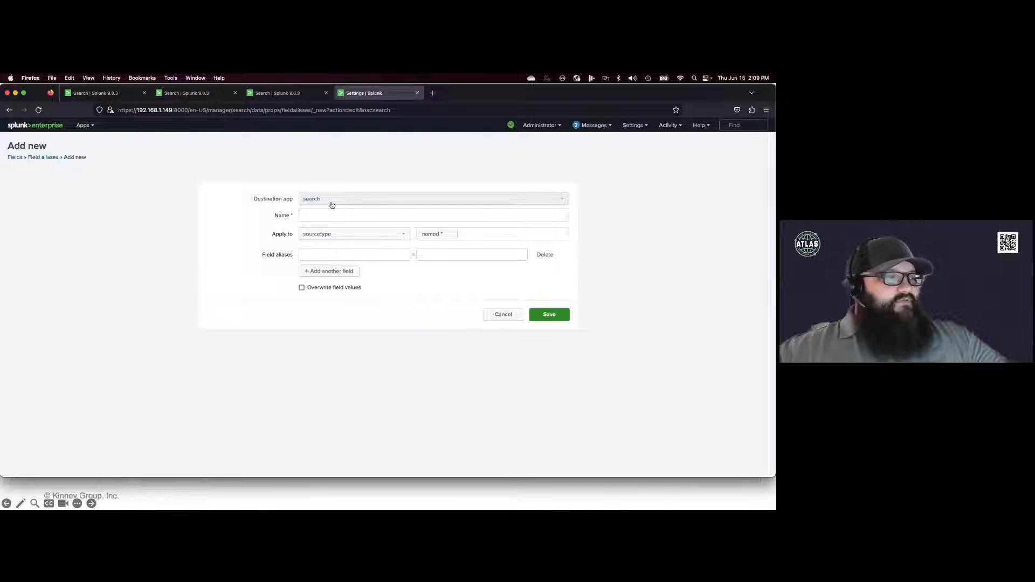
Step: Name the field alias web_access and apply it to the sourcetype access_combined_wcookie
left_click(349, 216)
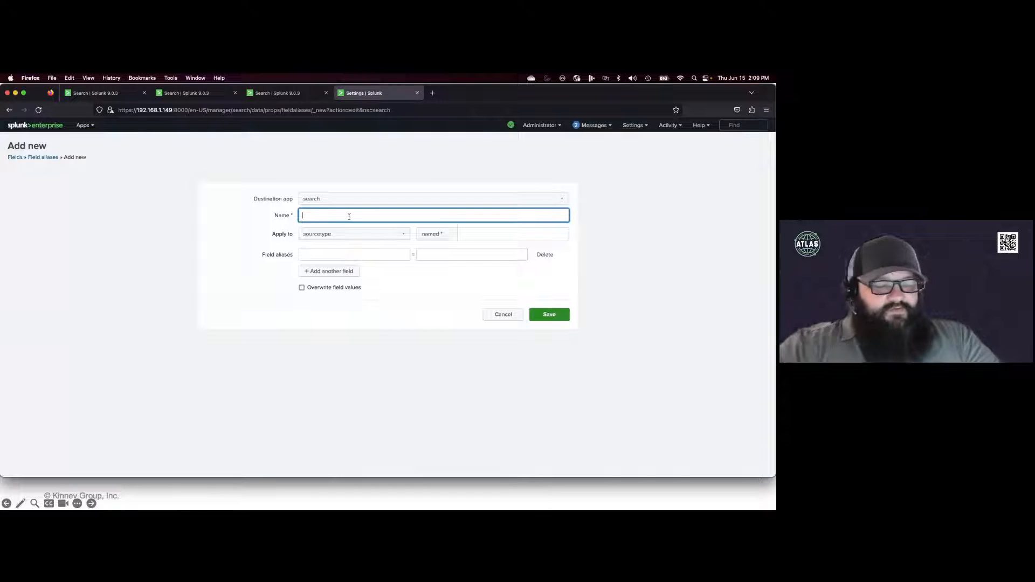
type("web_access")
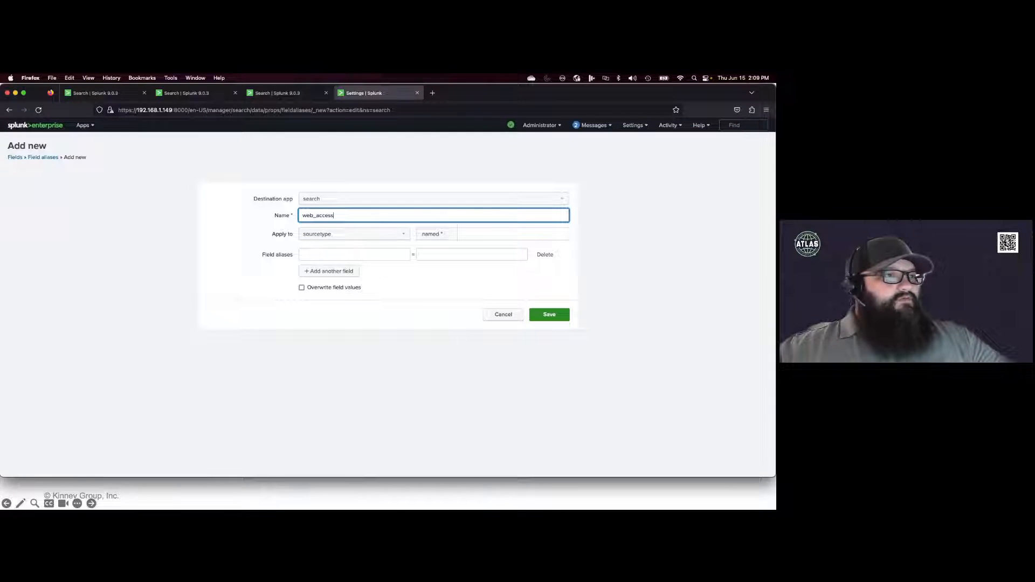
key("super+Tab")
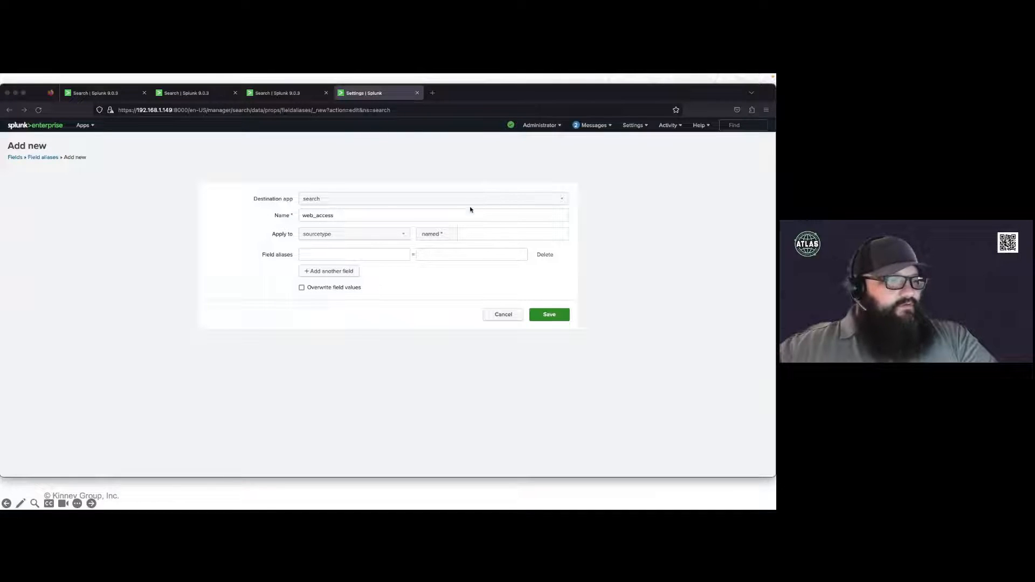
left_click(474, 232)
type("access_combined_wcookie")
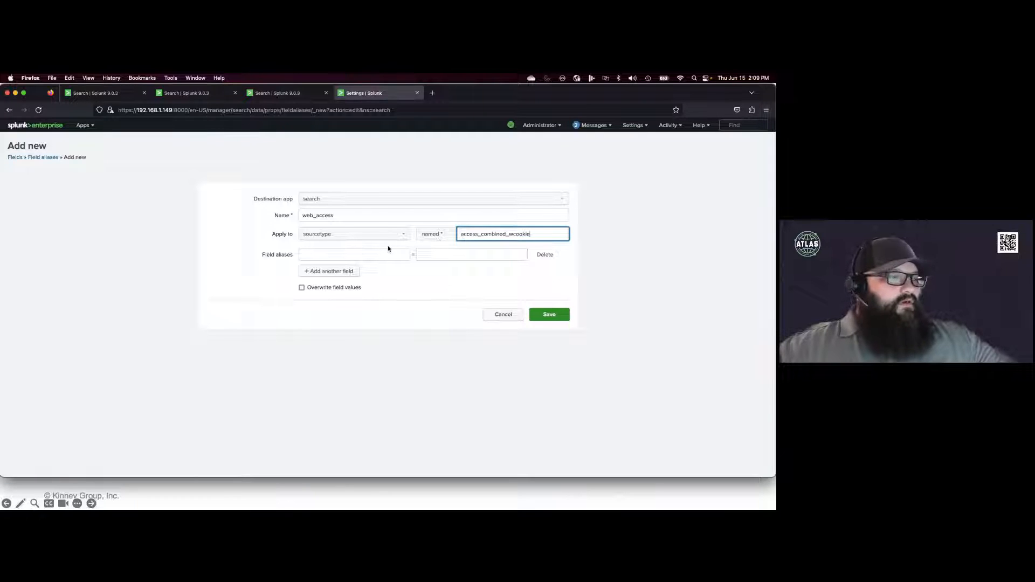
Step: Compare the fields listed in the Web data model search with those in the web index search
left_click(341, 255)
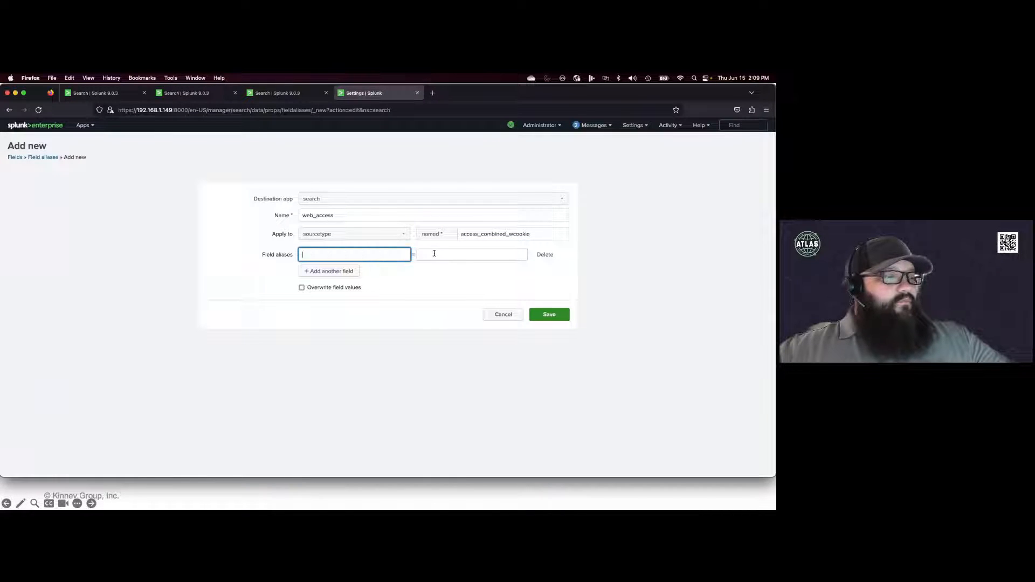
left_click(278, 93)
scroll(79, 314, "down", 5)
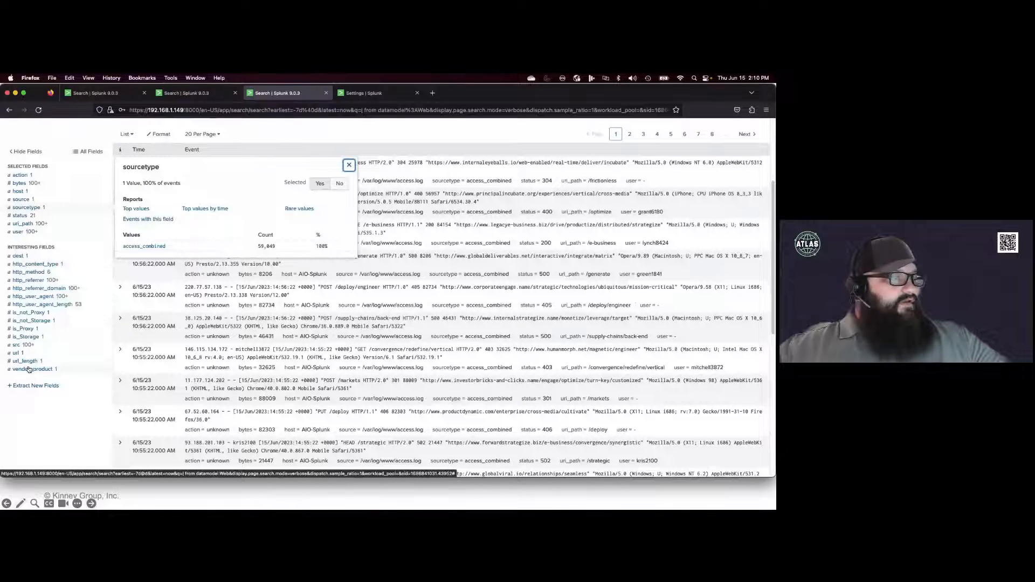
left_click(206, 99)
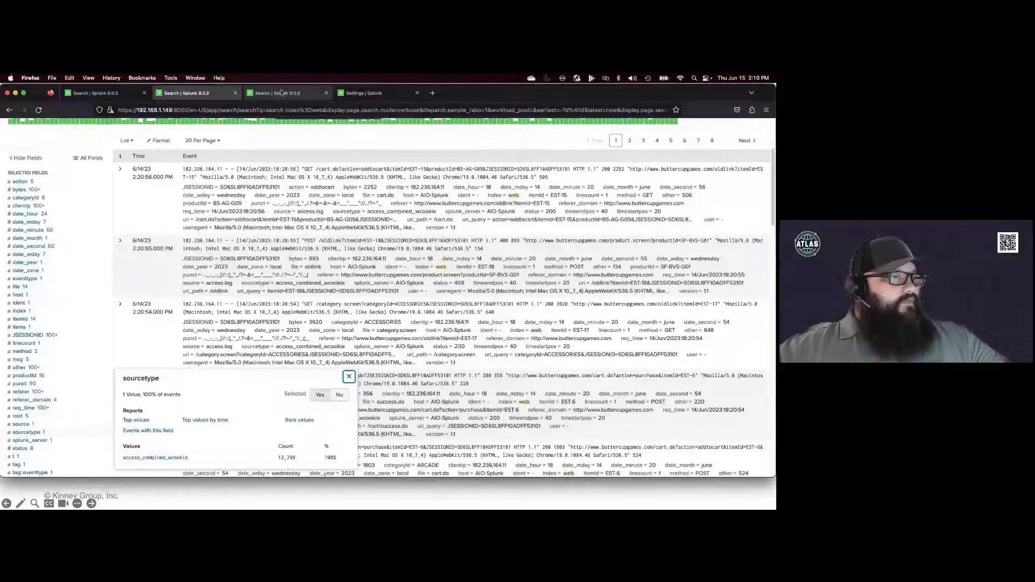
Step: Open the Web data model in a duplicate of the settings tab and examine its constraint and fields
left_click(364, 93)
right_click(374, 93)
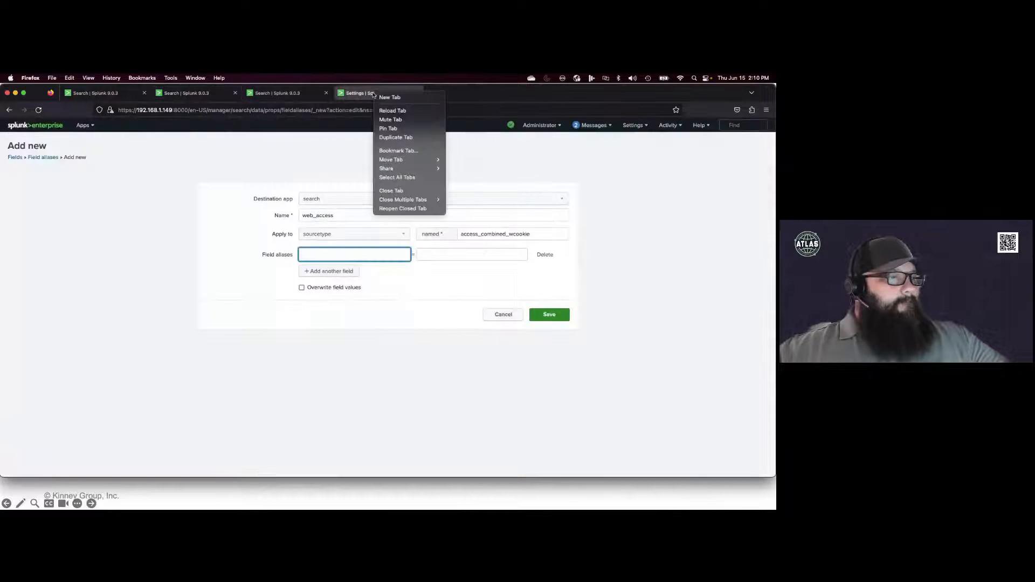
left_click(403, 137)
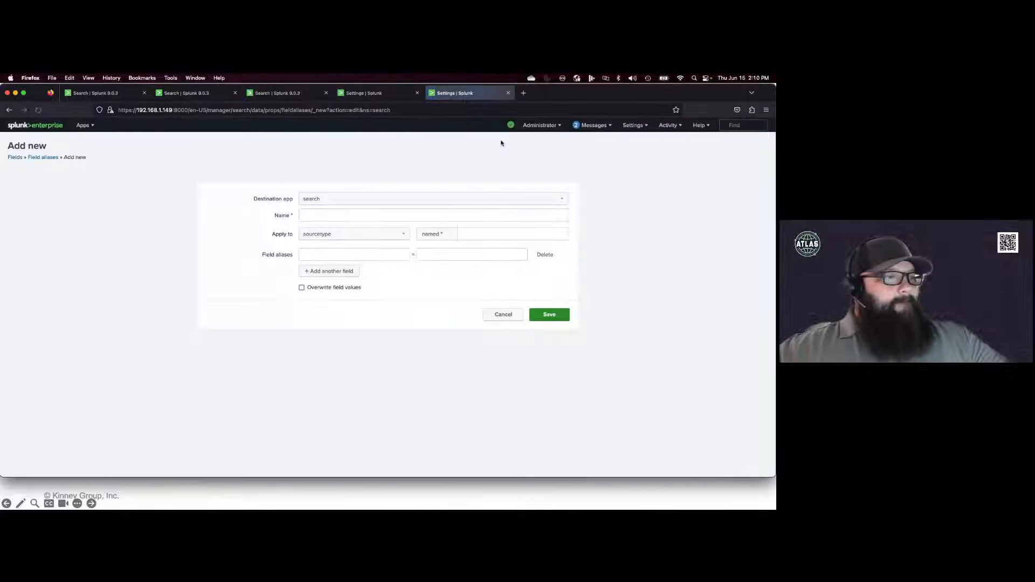
left_click(627, 127)
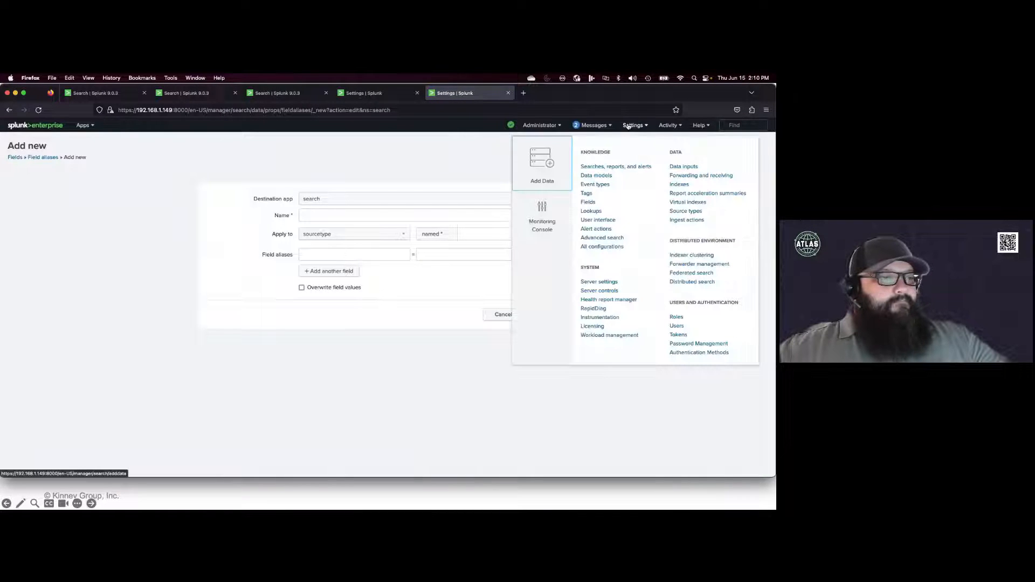
left_click(594, 175)
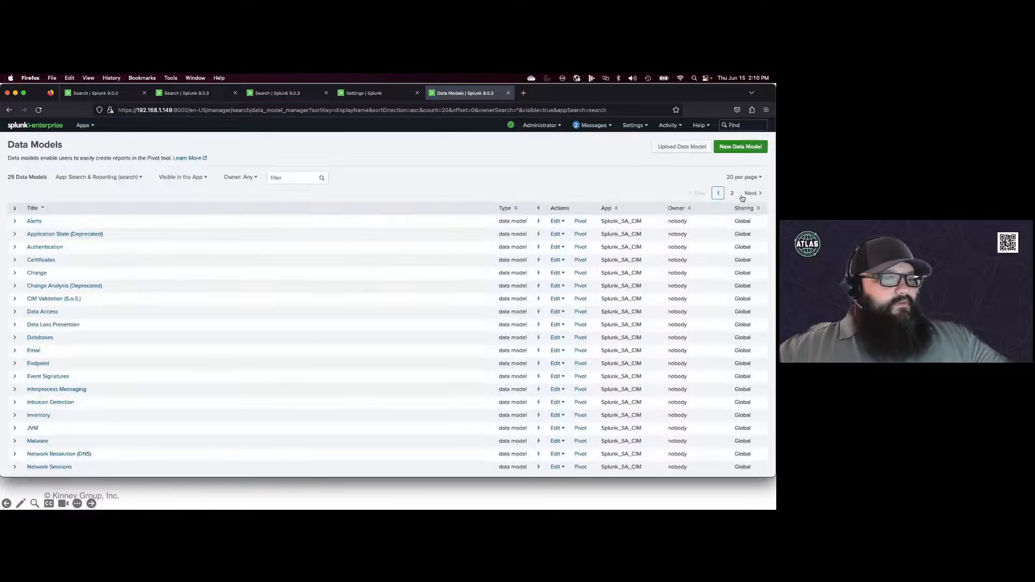
left_click(733, 193)
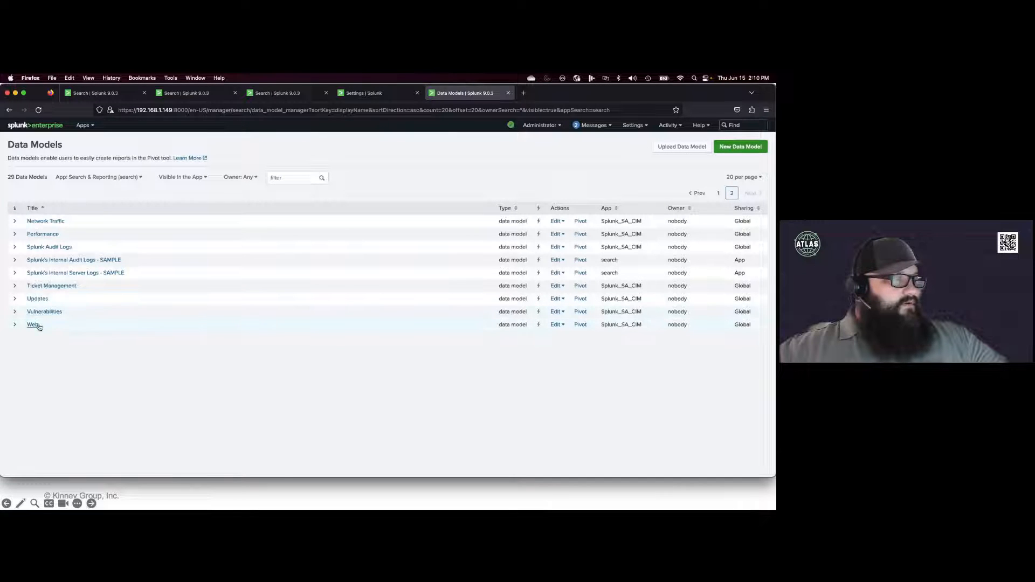
left_click(37, 326)
scroll(219, 353, "down", 2)
scroll(218, 353, "down", 3)
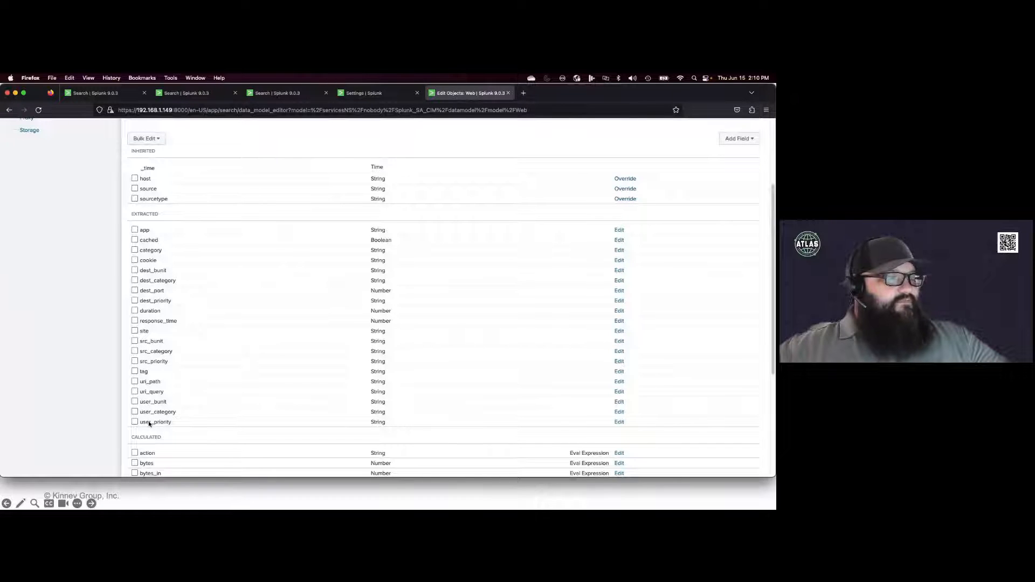
scroll(237, 340, "up", 5)
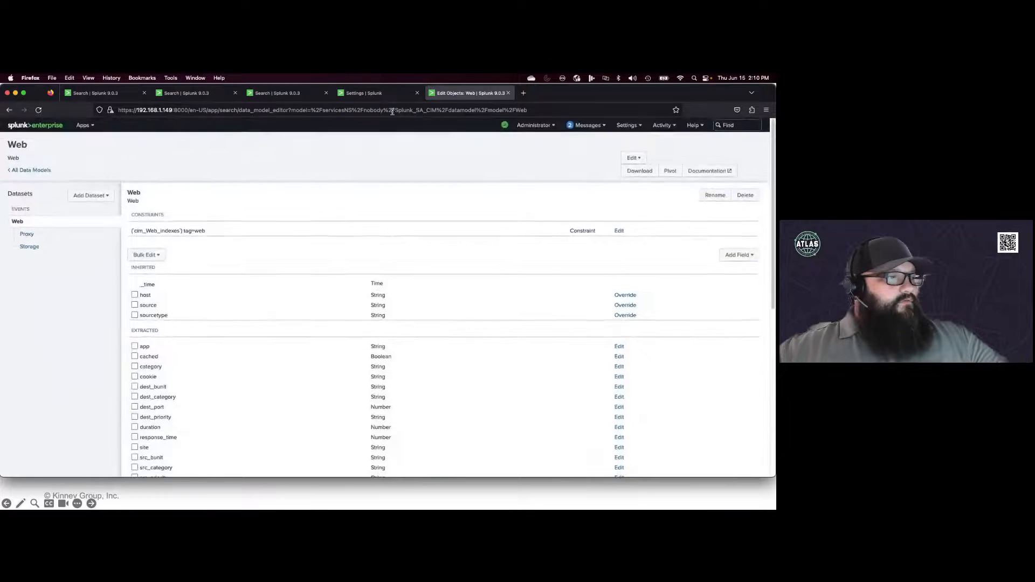
Step: Return to the unsaved web_access field alias and map clientip to src
left_click(379, 97)
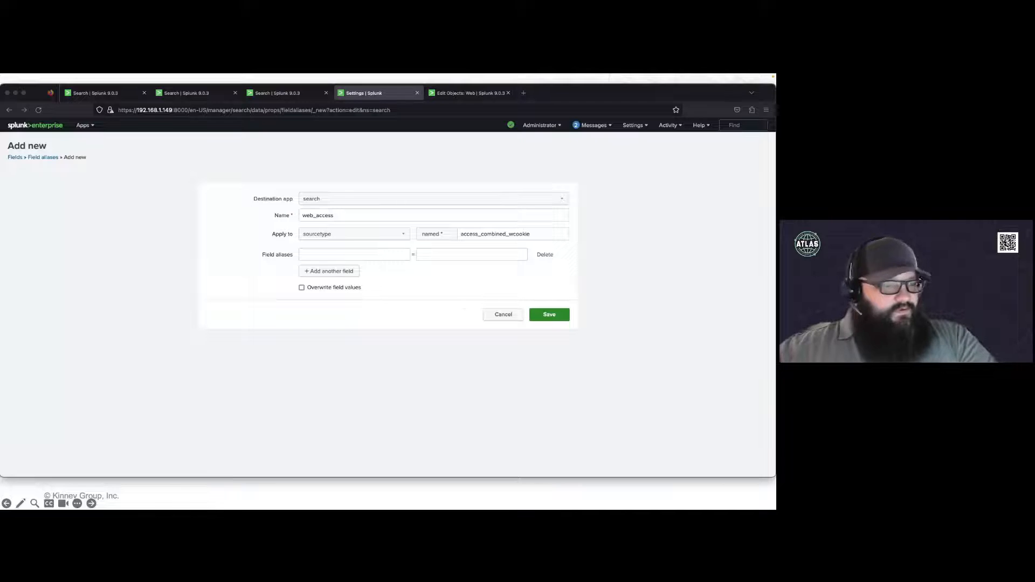
left_click(337, 258)
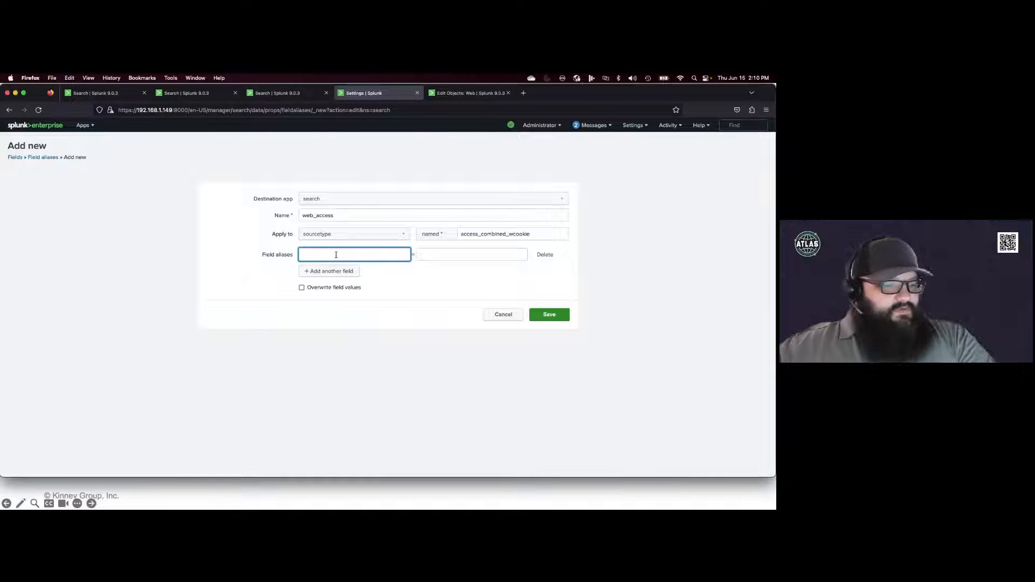
type("clientip")
left_click(442, 254)
type("src")
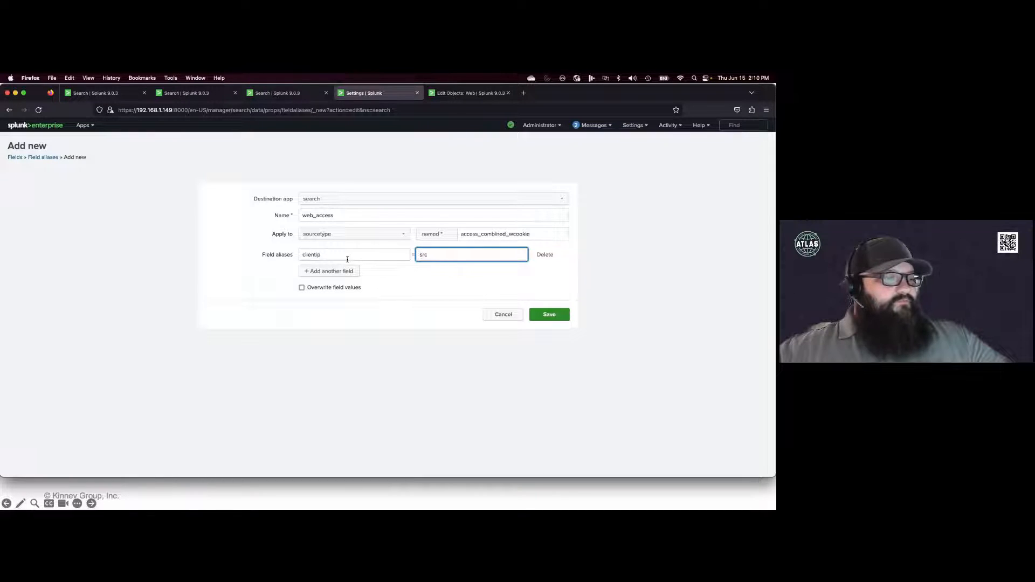
Step: Add a second field alias row mapping method to http_method
left_click(332, 272)
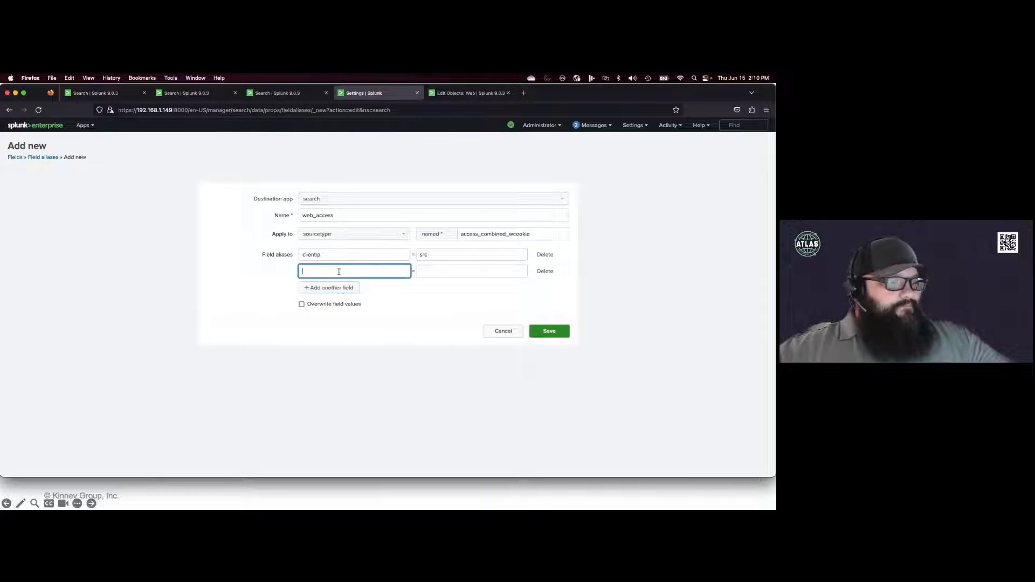
left_click(339, 273)
type("method")
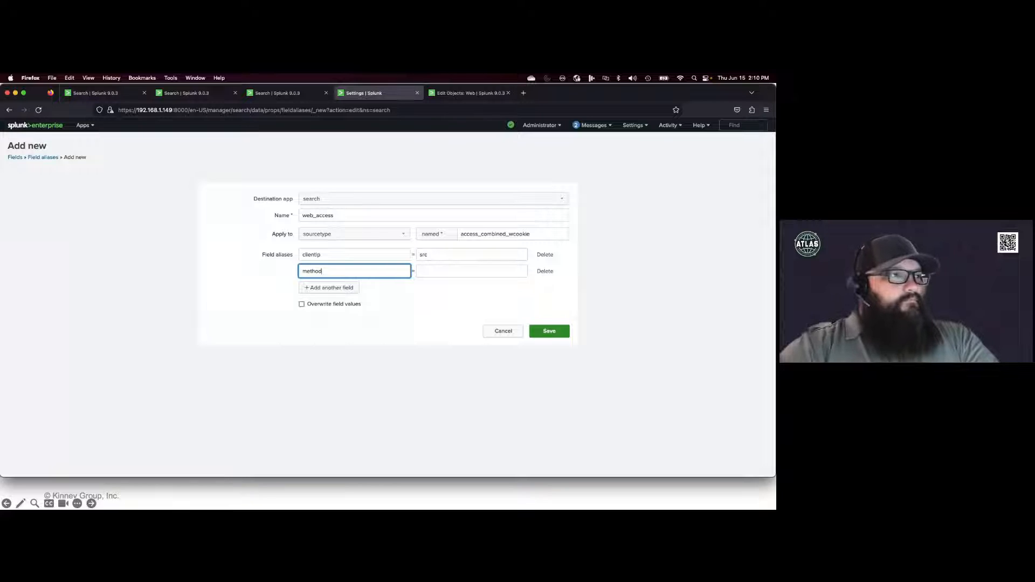
key("Tab")
type("http_method")
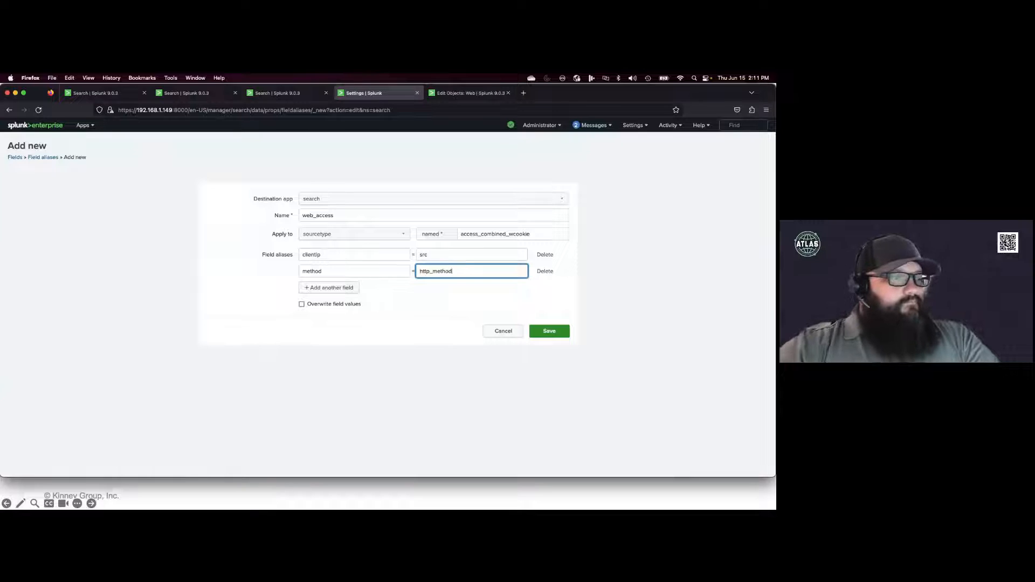
Step: Add a third field alias row mapping referer to http_referrer_domain
left_click(359, 288)
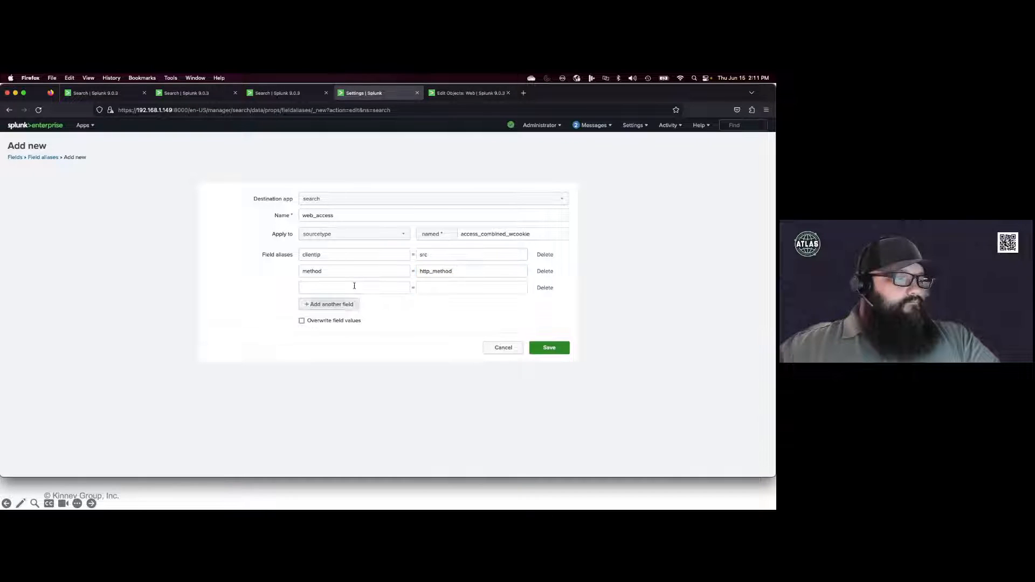
left_click(350, 289)
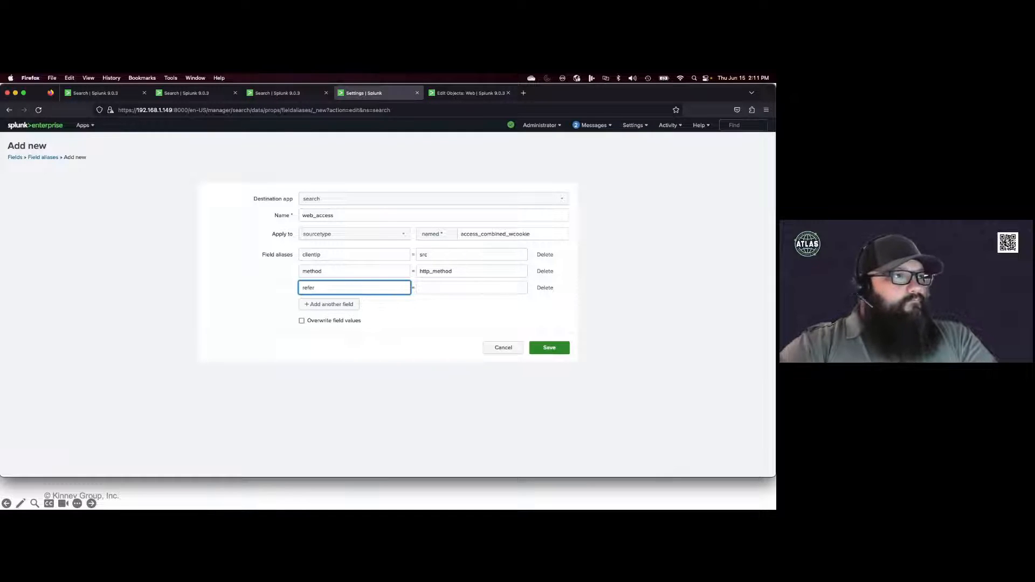
key("Tab")
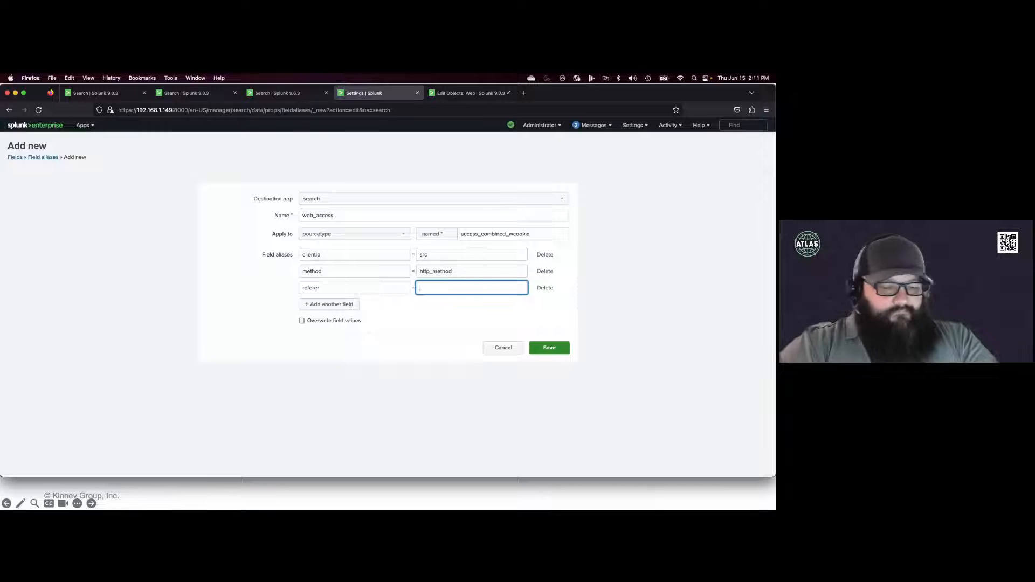
type("http_referrer_dom")
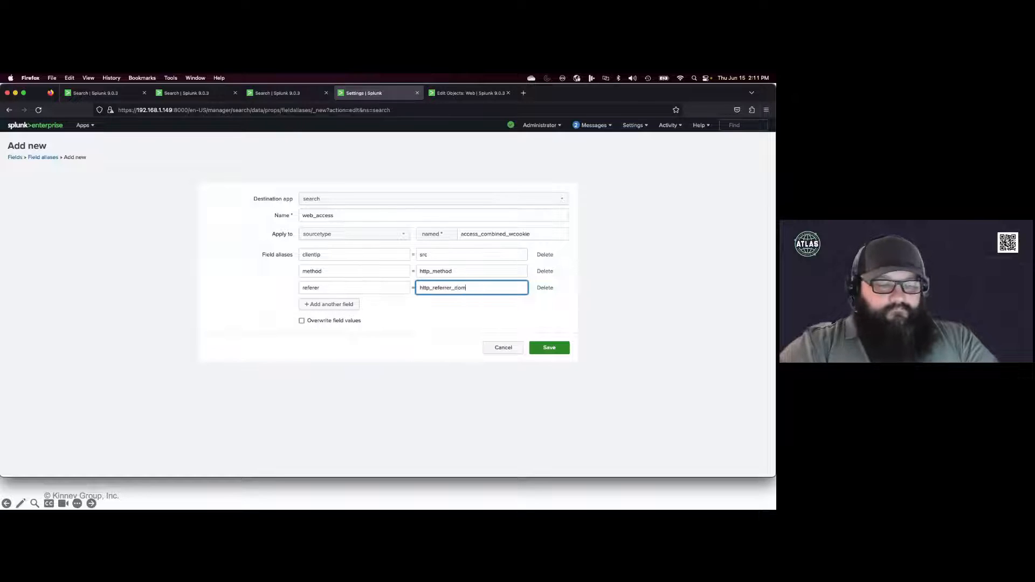
type("ain")
Step: Add a fourth field alias row with source field referer and shorten the third row's alias to http_referrer
left_click(331, 306)
left_click(331, 302)
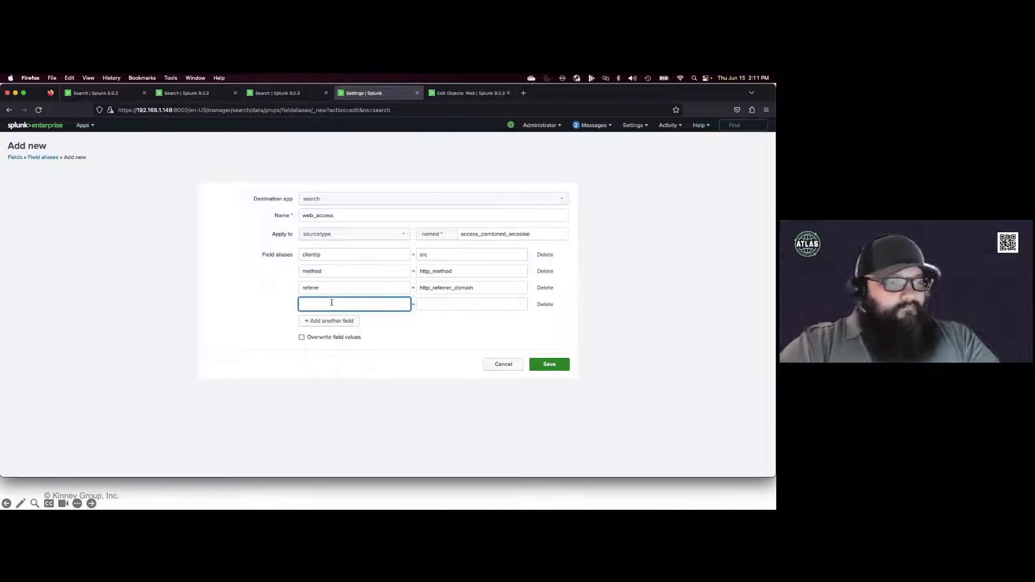
type("referer")
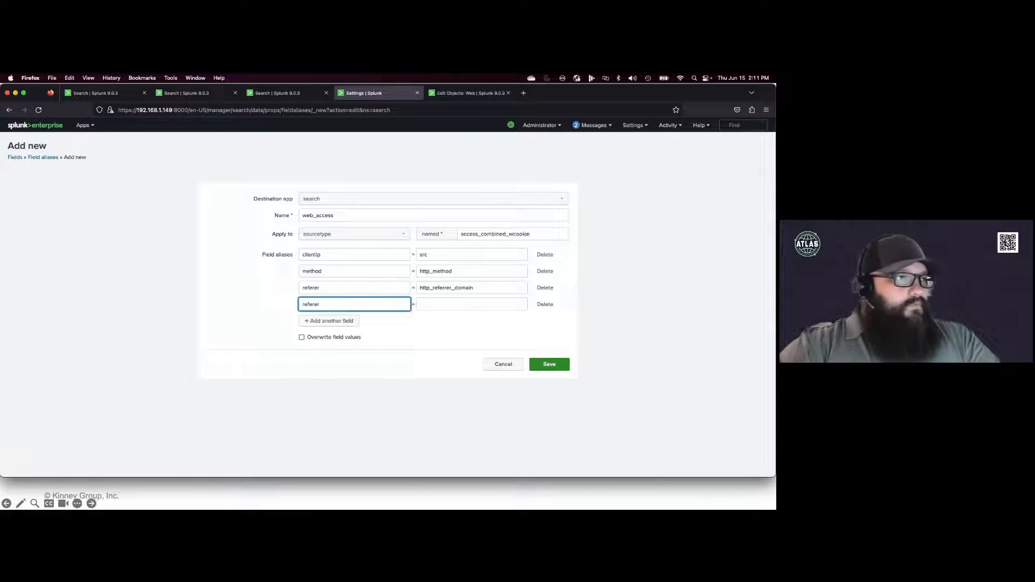
left_click_drag(474, 289, 450, 289)
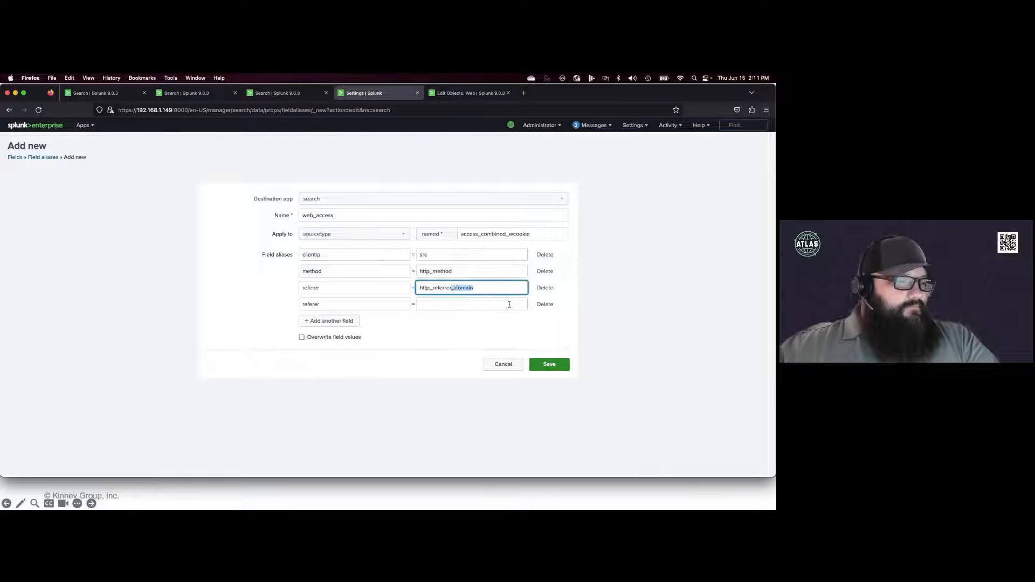
key("BackSpace")
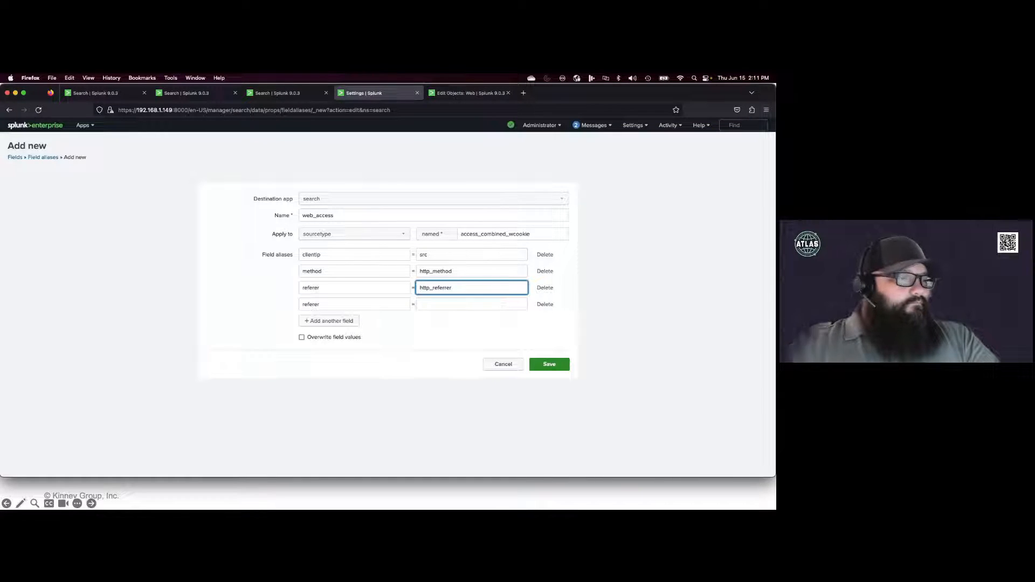
Step: Complete the fourth field alias row so that referer_domain maps to http_referrer_domain
left_click(370, 306)
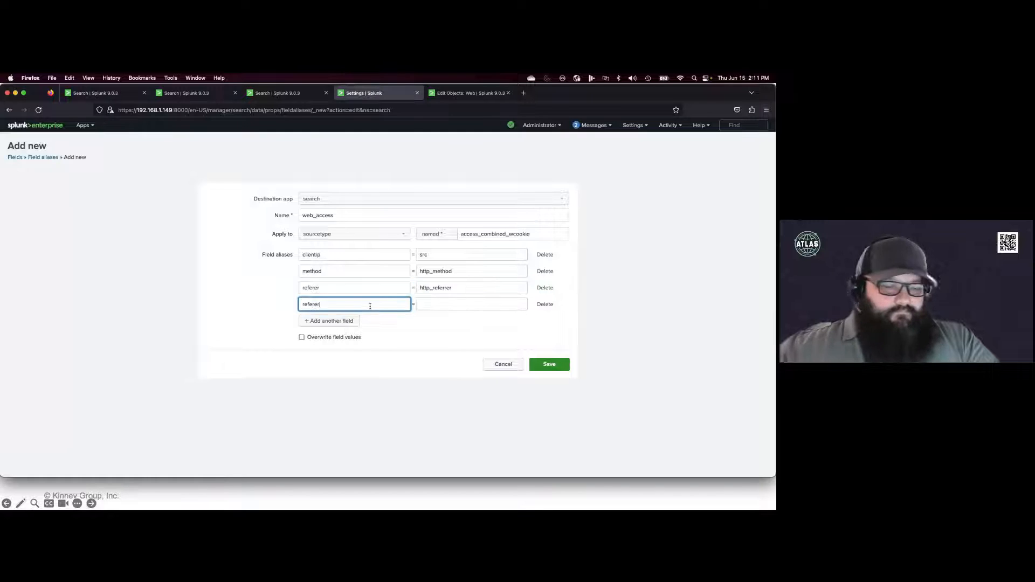
type("_domain")
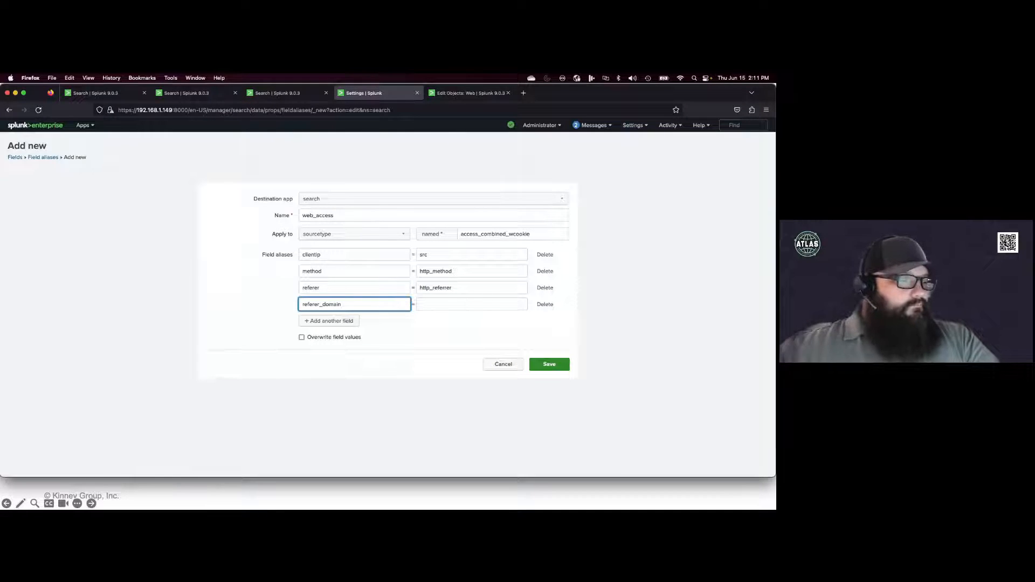
double_click(455, 288)
key("cmd+c")
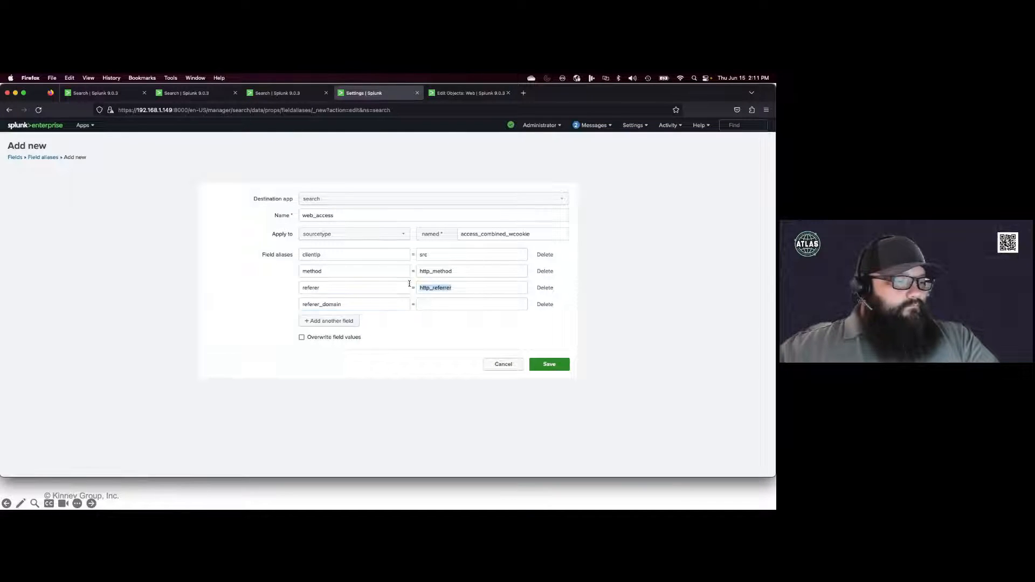
left_click(432, 304)
key("cmd+v")
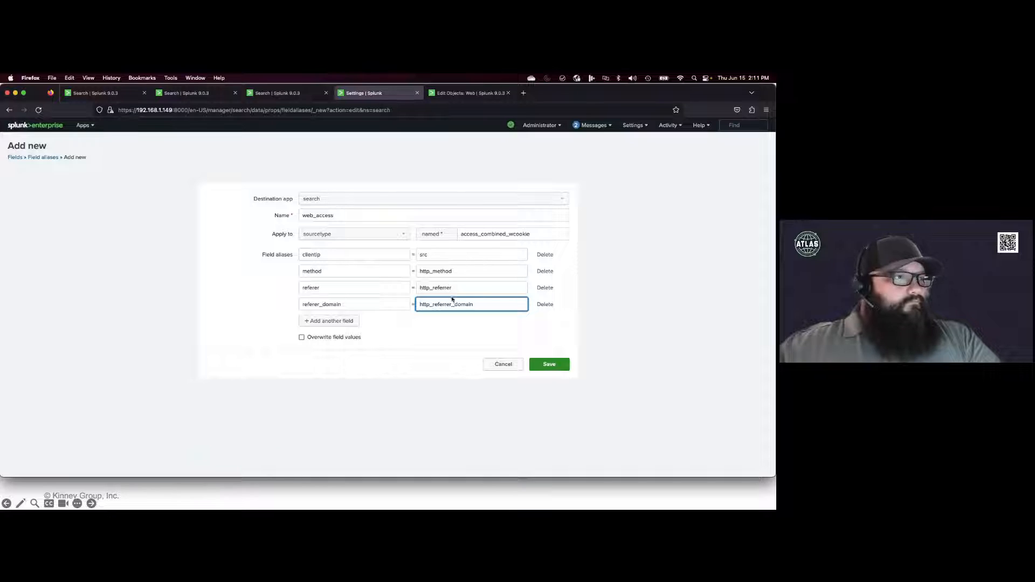
Step: Add a fifth field alias row mapping useragent to http_user_agent and save the web_access alias
left_click(350, 322)
left_click(351, 320)
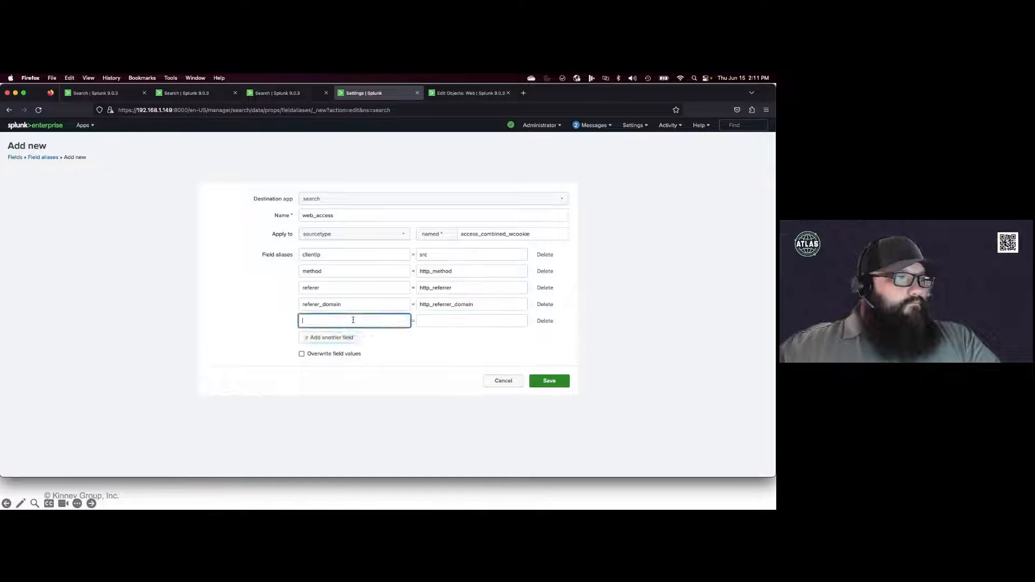
type("useragent")
key("Tab")
type("http_user_agent")
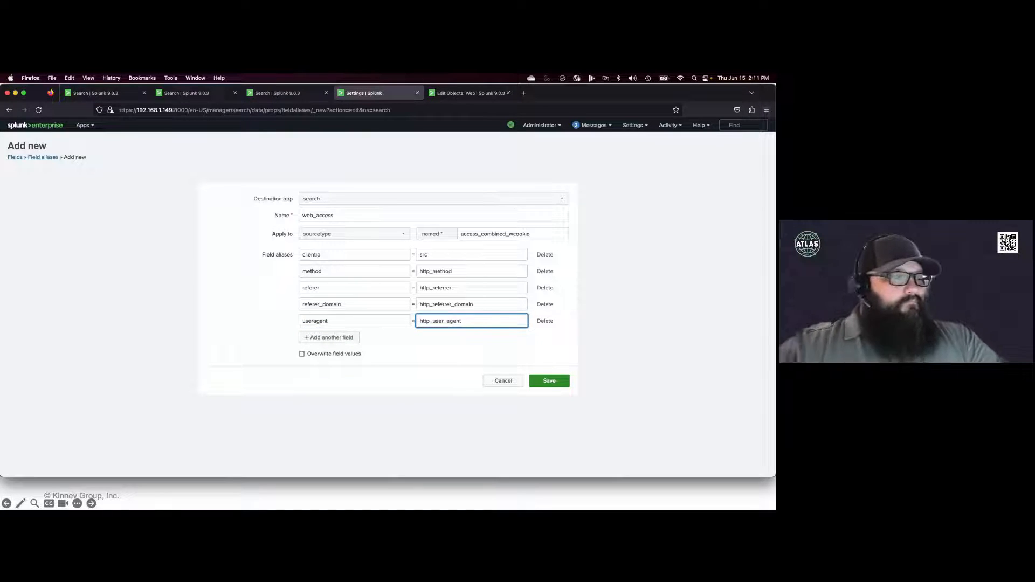
left_click(560, 384)
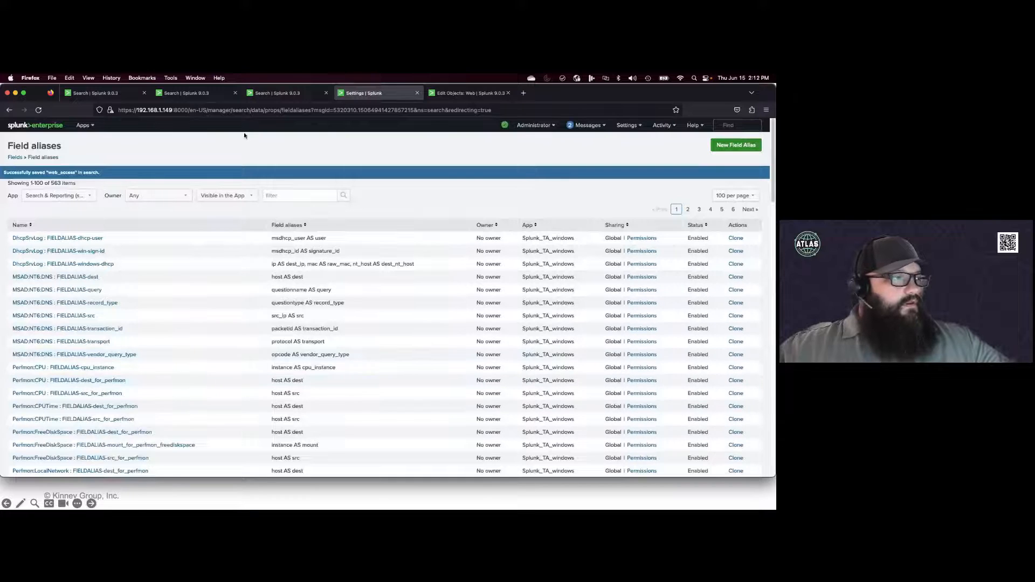
Step: Rerun the Web data model search over the last 7 days and examine its sourcetype values
left_click(276, 95)
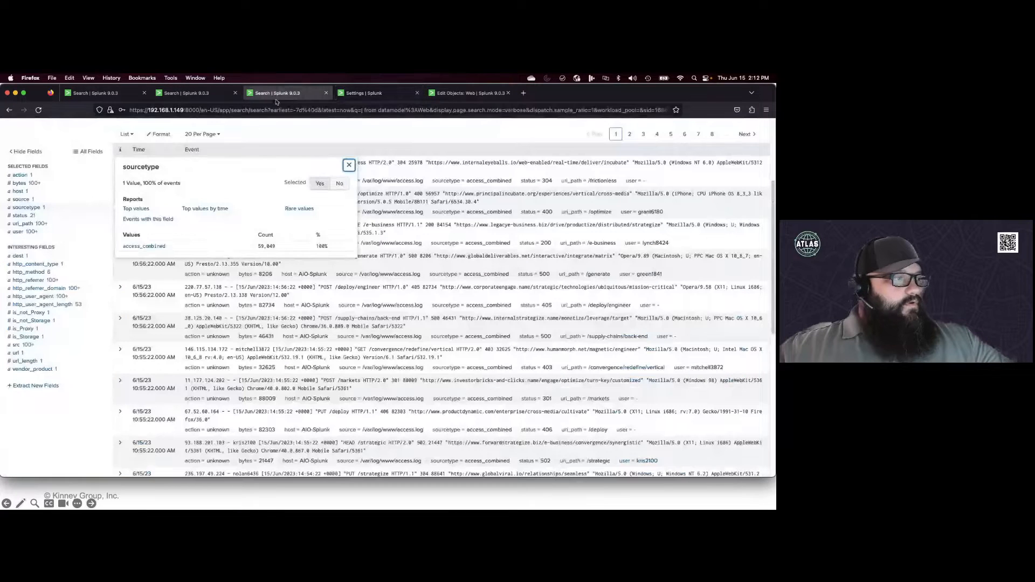
left_click(423, 134)
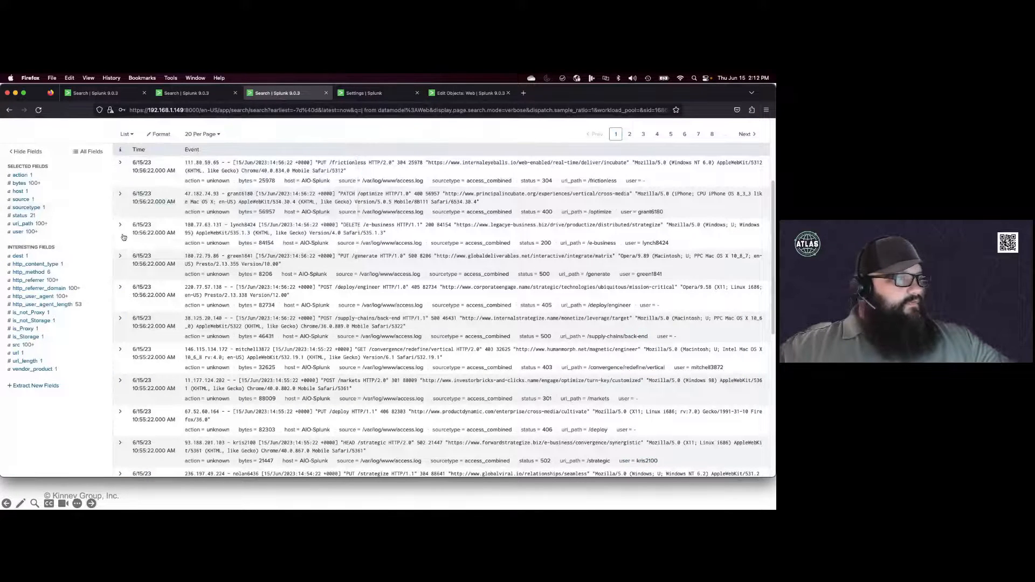
scroll(68, 258, "up", 5)
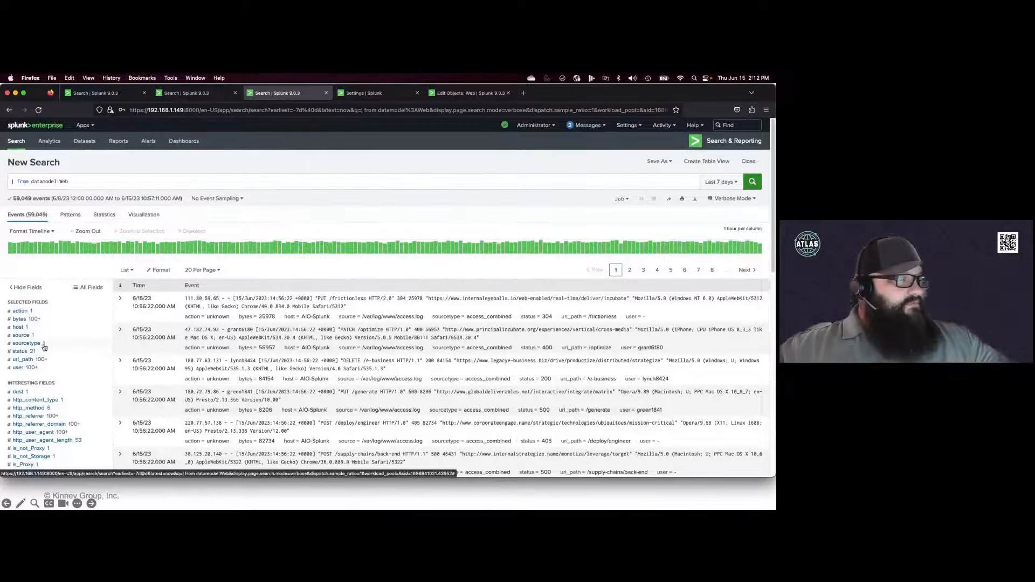
left_click(750, 185)
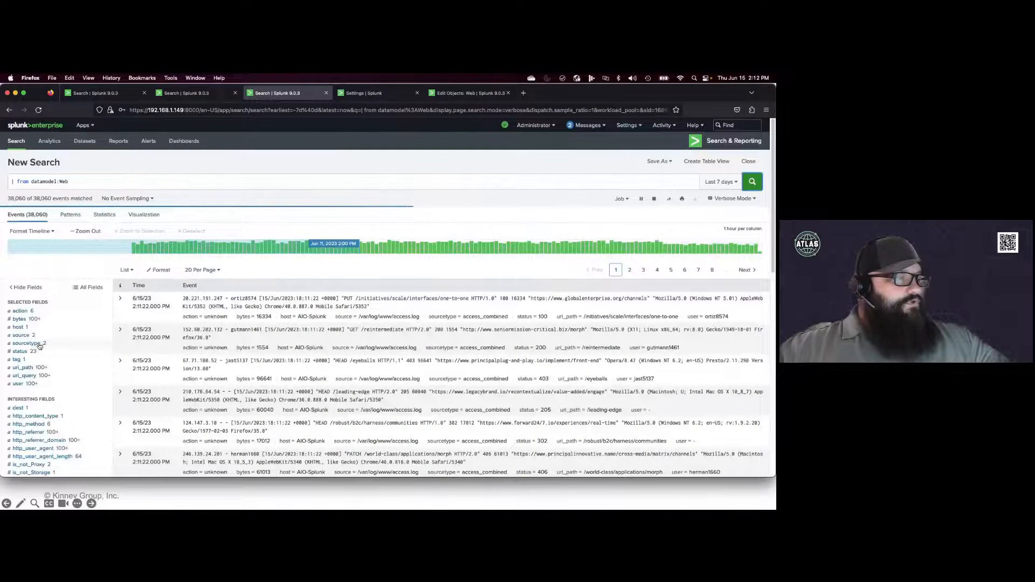
left_click(37, 346)
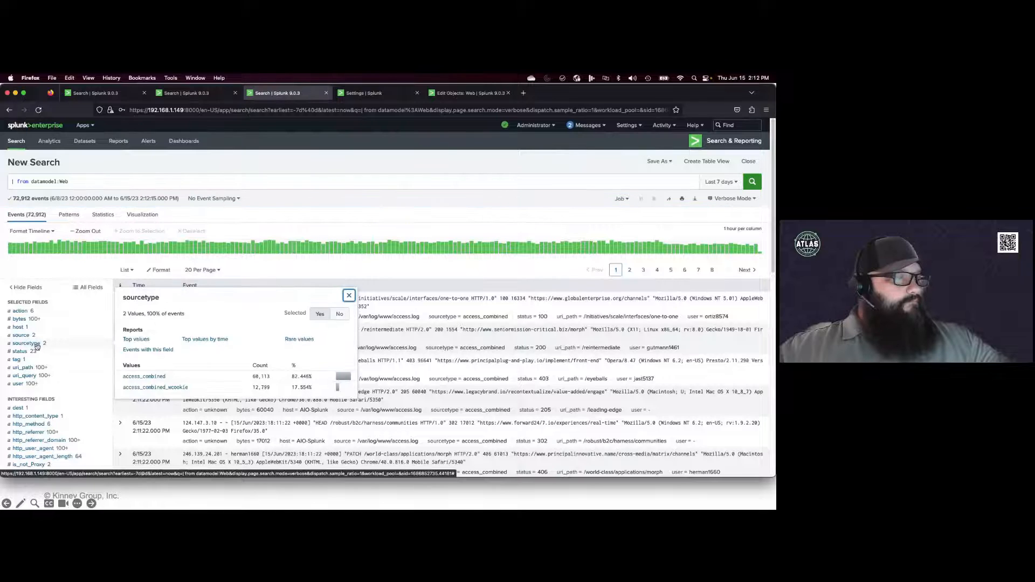
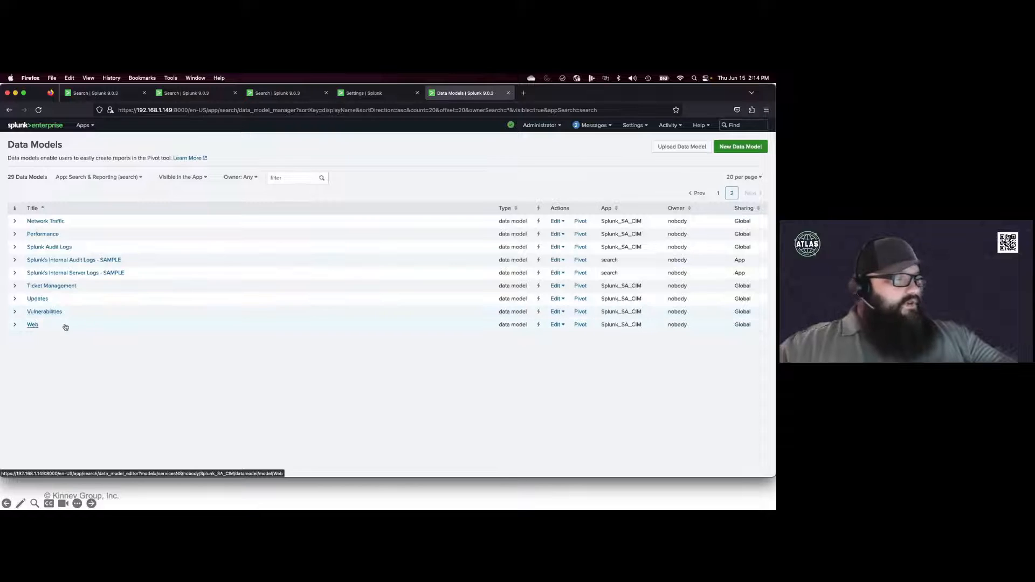
Step: Enable acceleration on the Web data model with a summary range of 7 days and save it
left_click(557, 325)
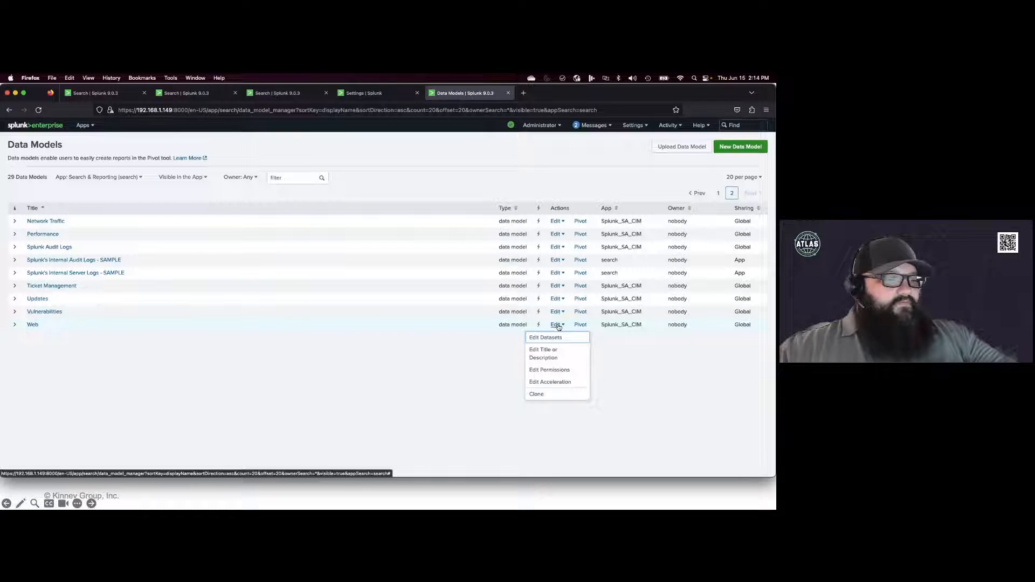
left_click(536, 383)
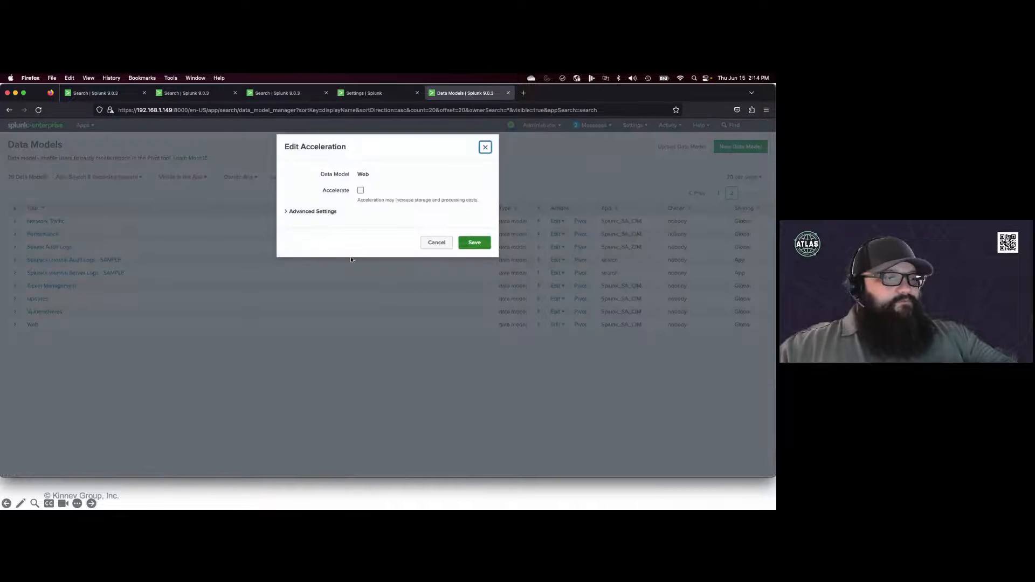
left_click(359, 191)
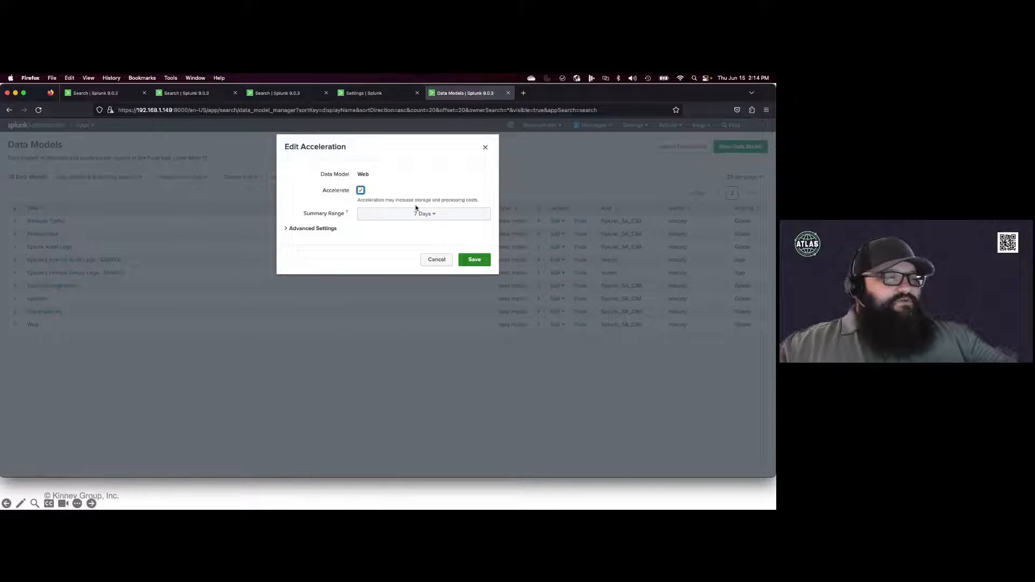
left_click(474, 262)
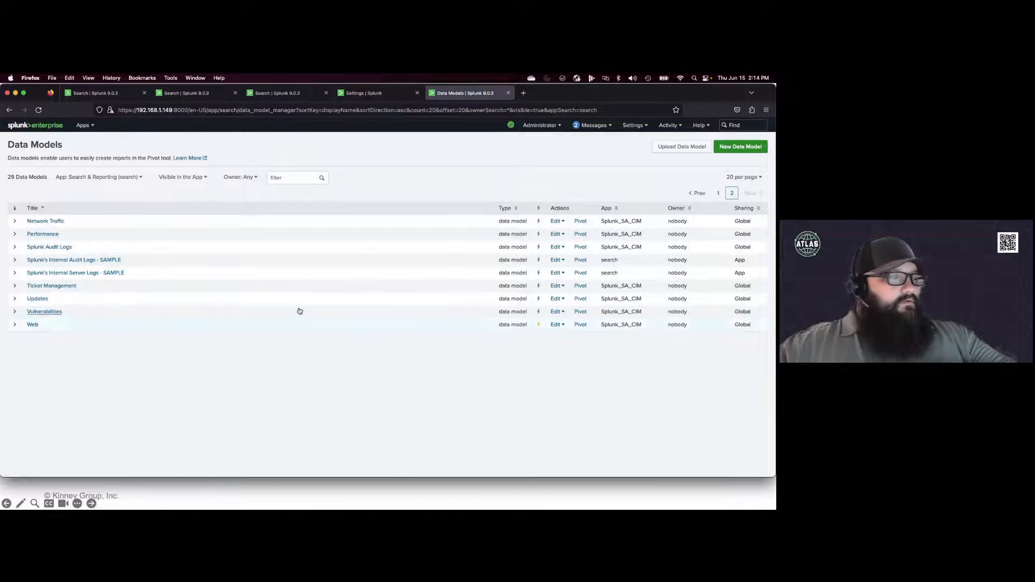
Step: Expand the Web data model's details and check its acceleration status
left_click(14, 327)
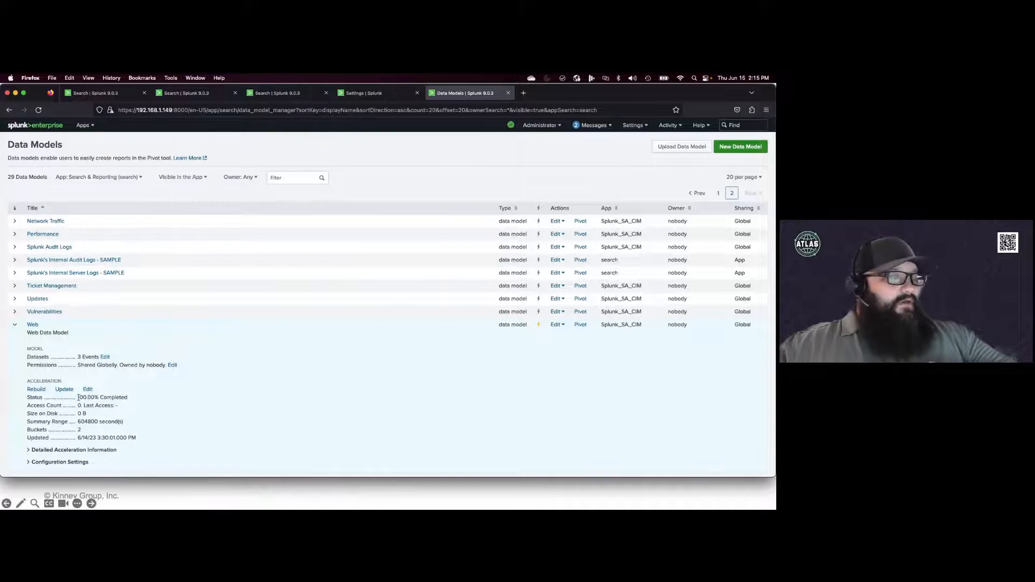
left_click_drag(79, 397, 93, 397)
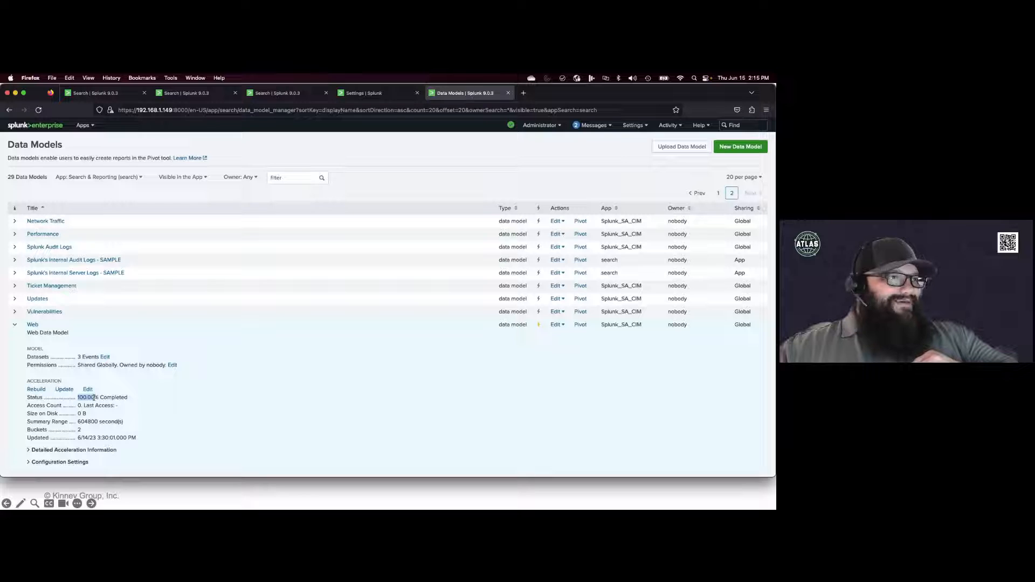
left_click_drag(128, 398, 78, 398)
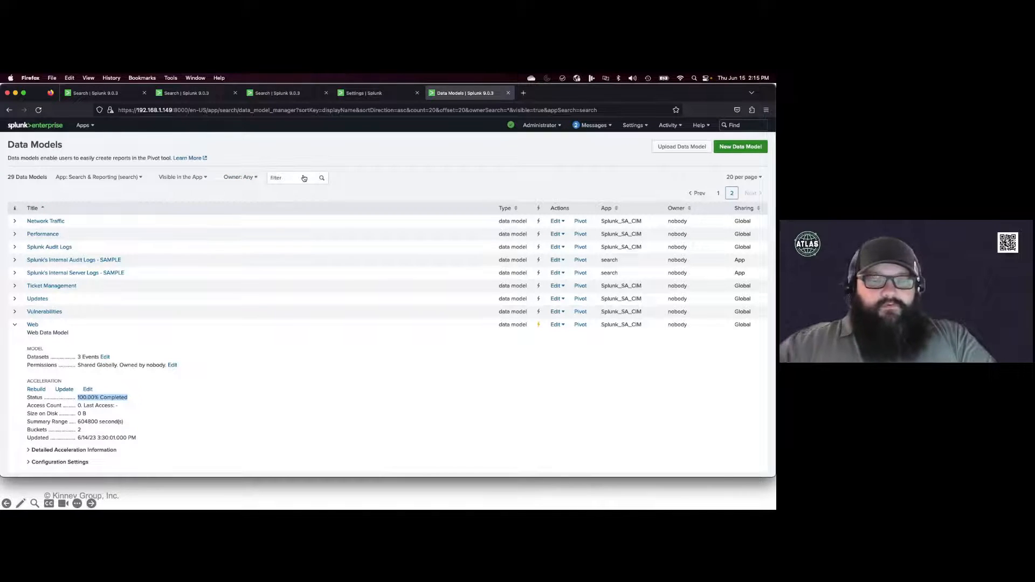
key("super+Tab")
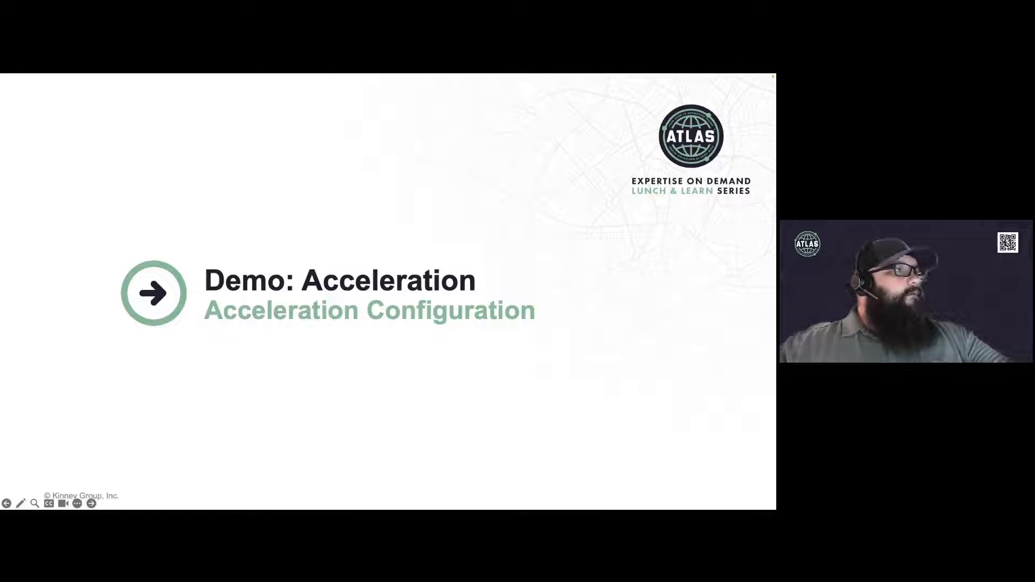
key("Right")
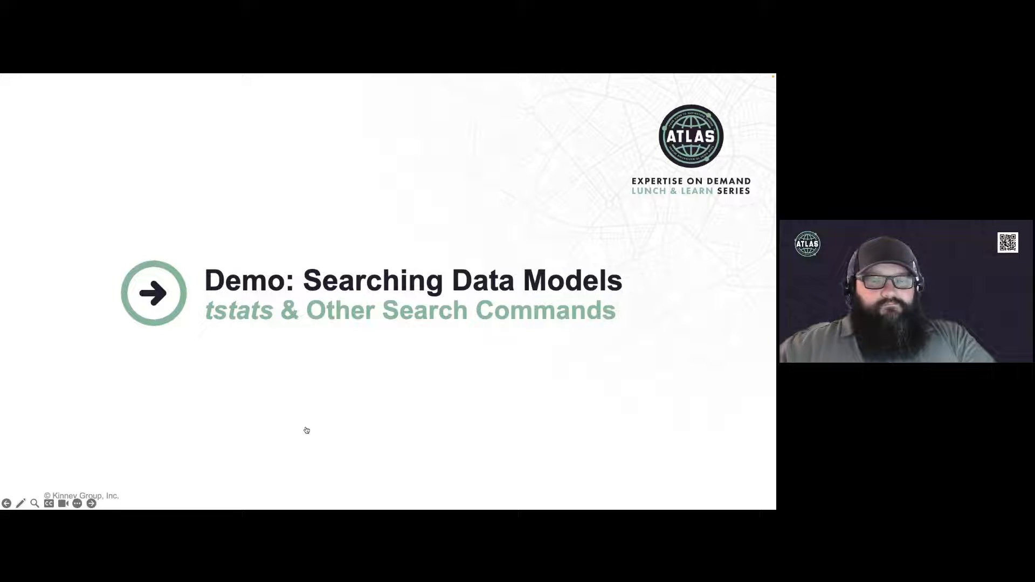
key("super+Tab")
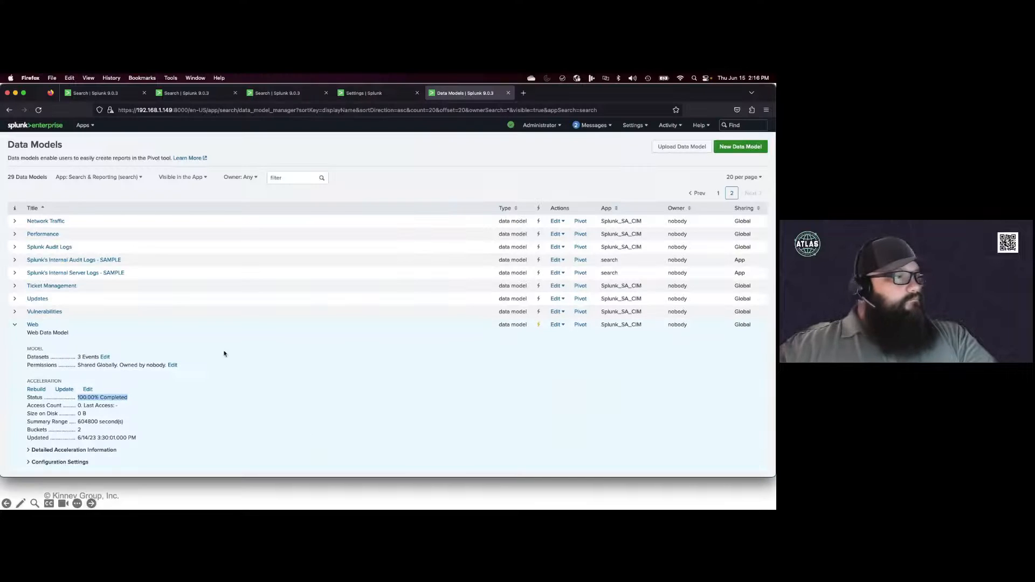
Step: Run the search "| from datamodel:Web | top limit=5 http_user_agent" over the last 7 days and examine the sourcetype values of its events
left_click(282, 94)
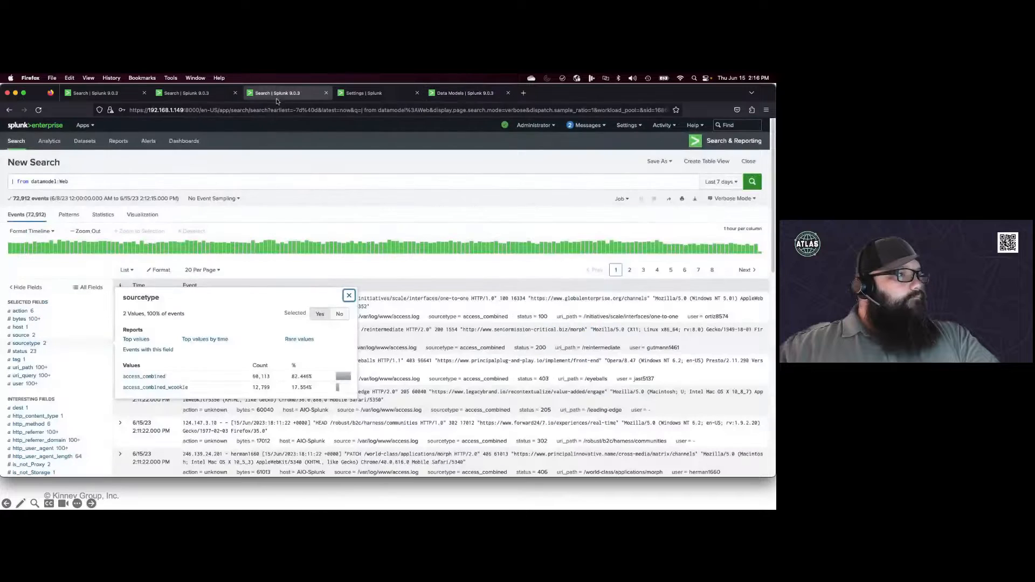
key("super+Tab")
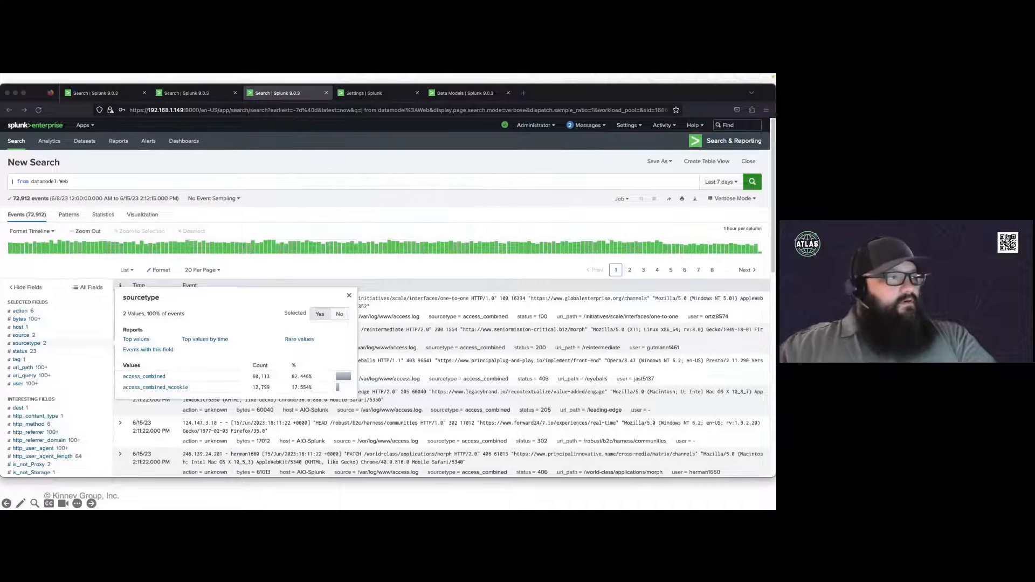
left_click_drag(70, 182, 4, 179)
type("| from datamodel:Web | top limit=5 http_user_agent")
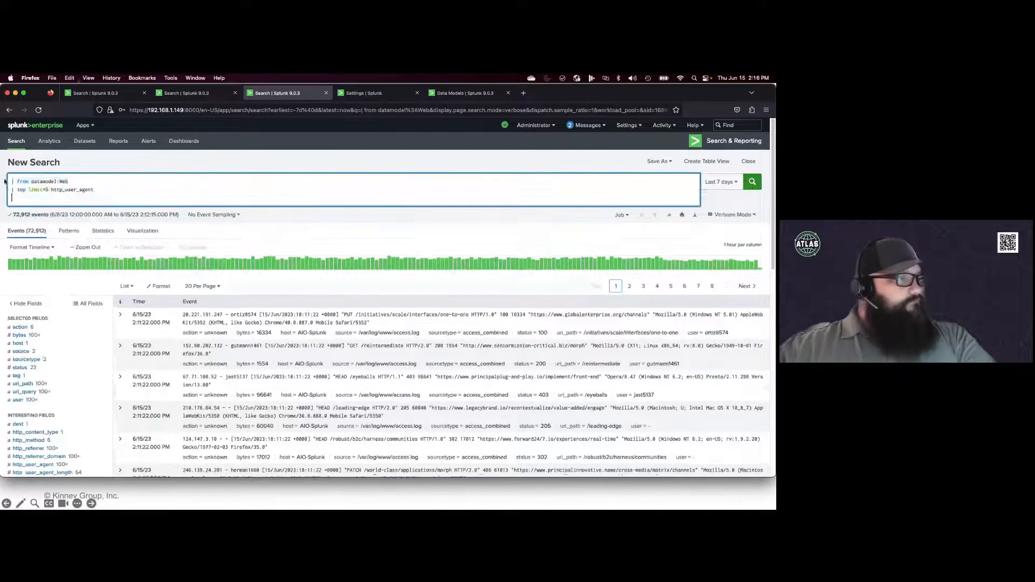
key("BackSpace")
key("Return")
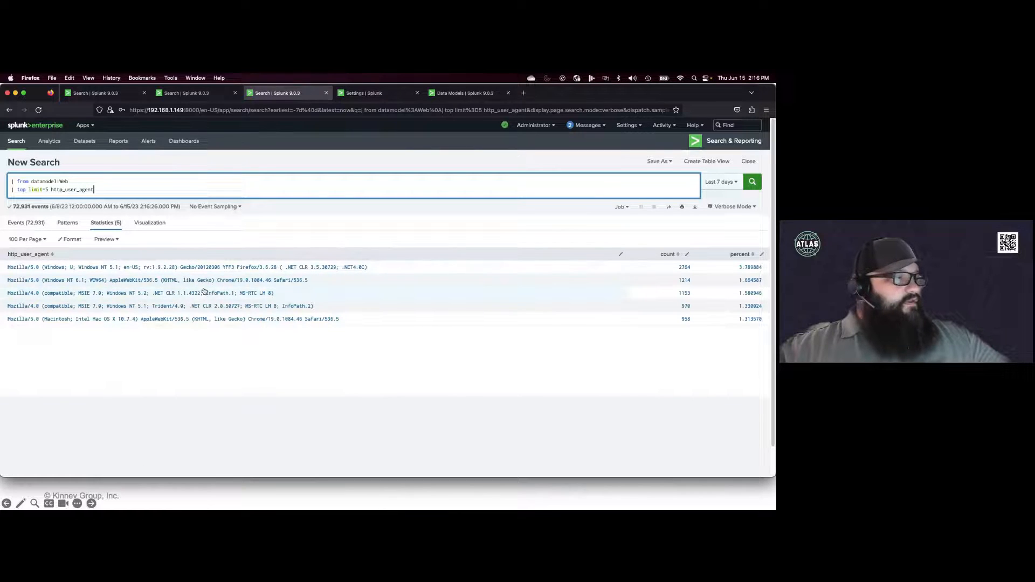
left_click(23, 227)
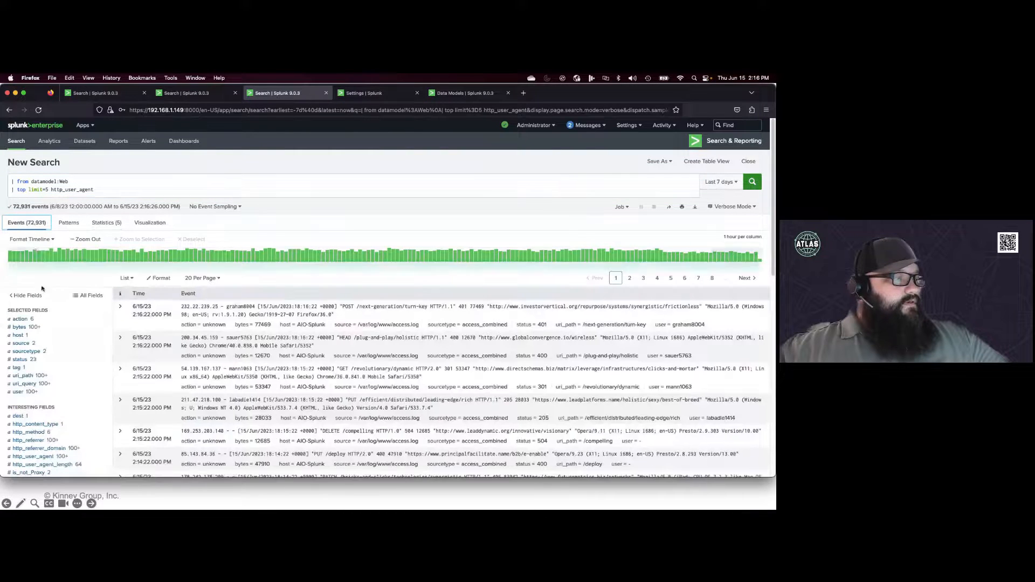
left_click(28, 351)
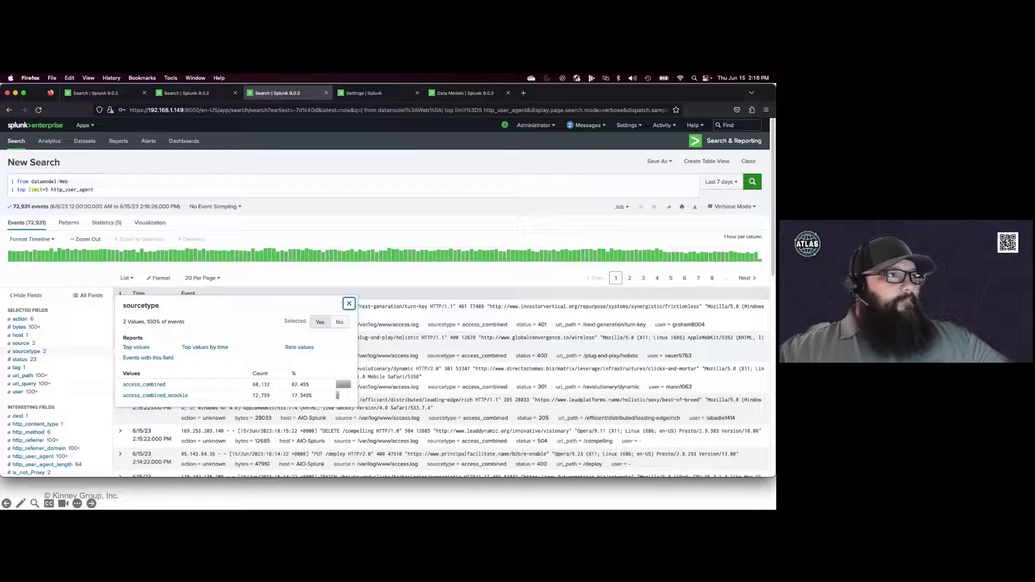
Step: Run the search "| from datamodel:Web | iplocation src | geostats latfield=lat longfield=lon count by http_method" and view the results as a cluster map
key("super+Tab")
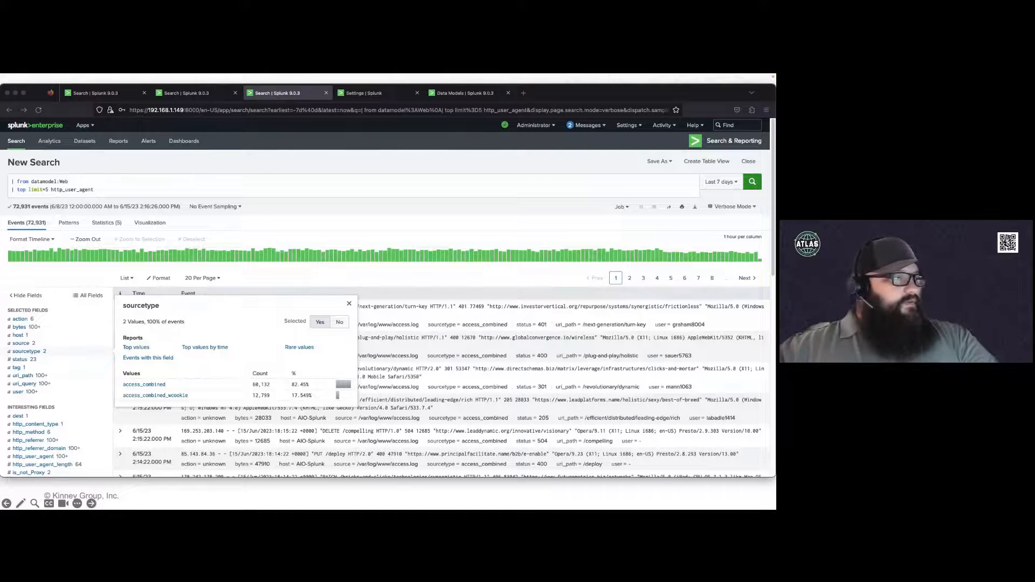
left_click_drag(97, 190, 10, 179)
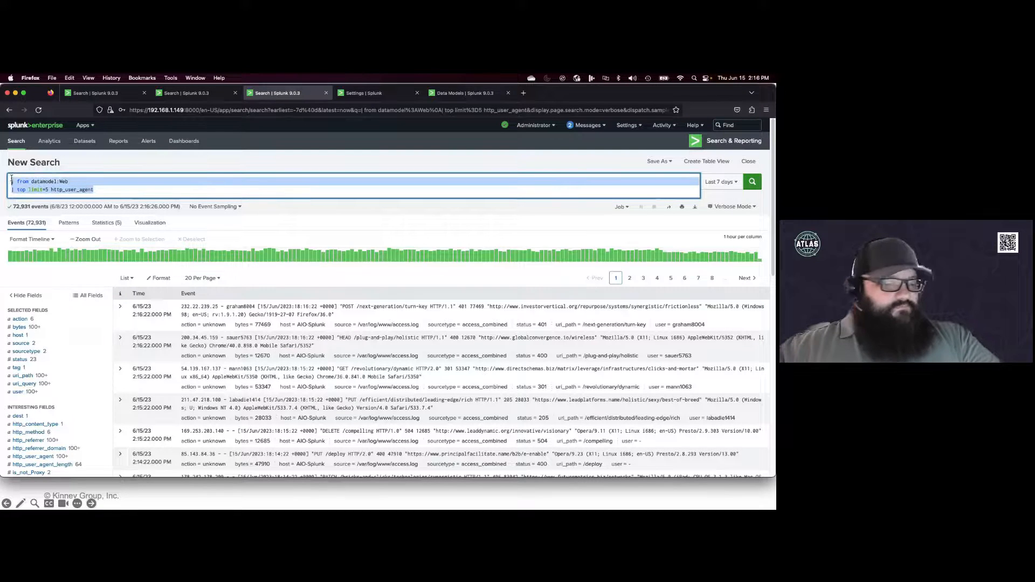
type("| from datamodel:Web | iplocation src | geostats latfield=lat longfield=lon count by http_method")
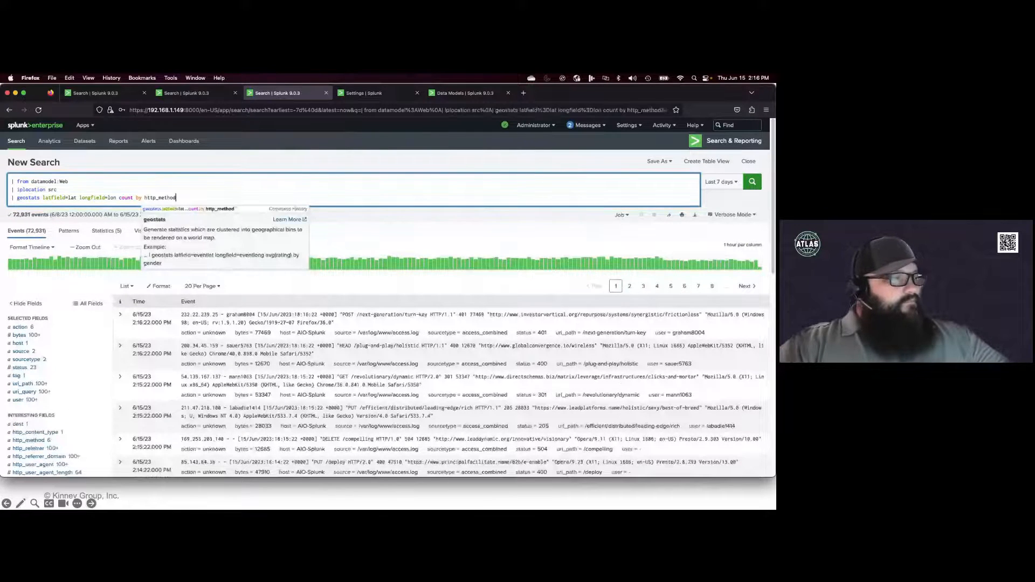
key("Return")
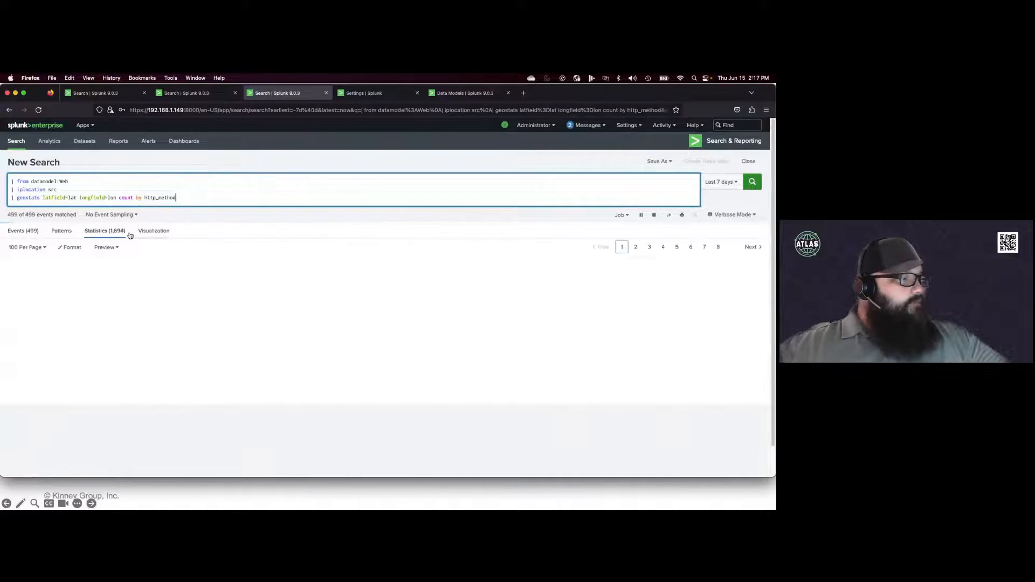
right_click(147, 232)
key("Escape")
left_click(155, 231)
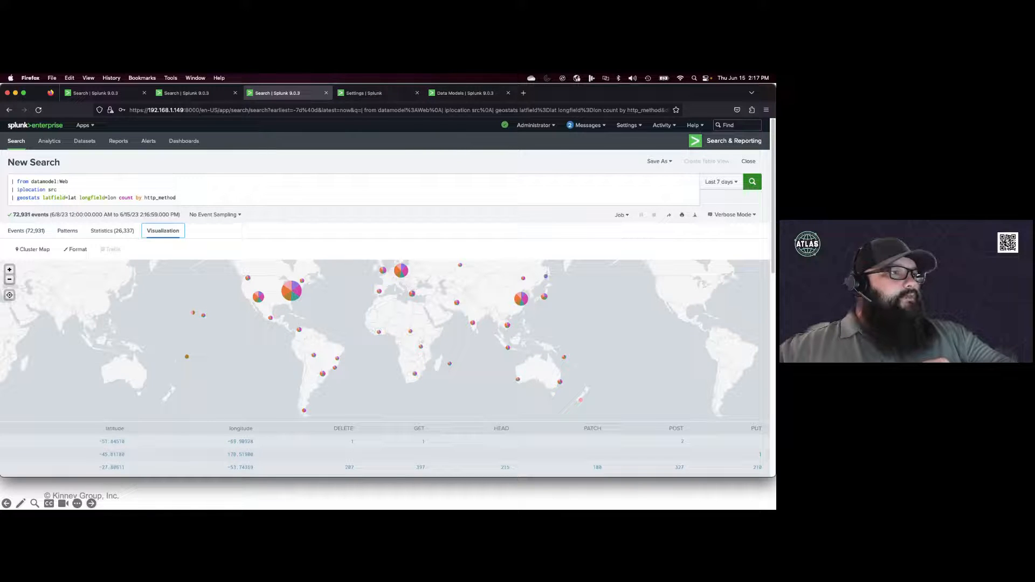
Step: Run "| tstats count from datamodel=Web WHERE nodename=Web.Proxy by Web.status" over the last 7 days and display its statistics table
key("super+Tab")
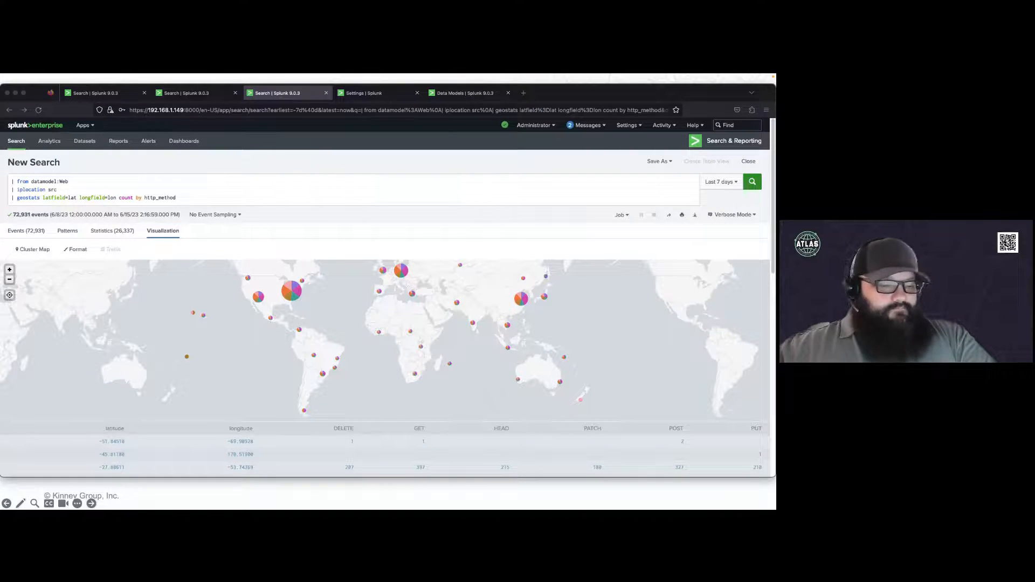
key("super+Tab")
left_click_drag(180, 198, 8, 178)
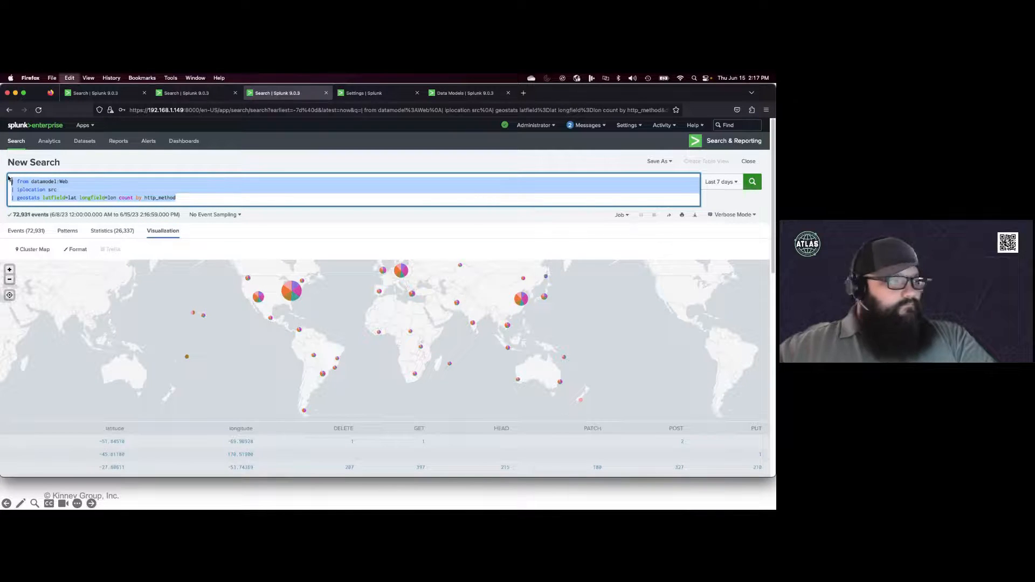
type("| tstats count from datamodel=Web WHERE nodename=Web.Proxy by Web.status")
key("Return")
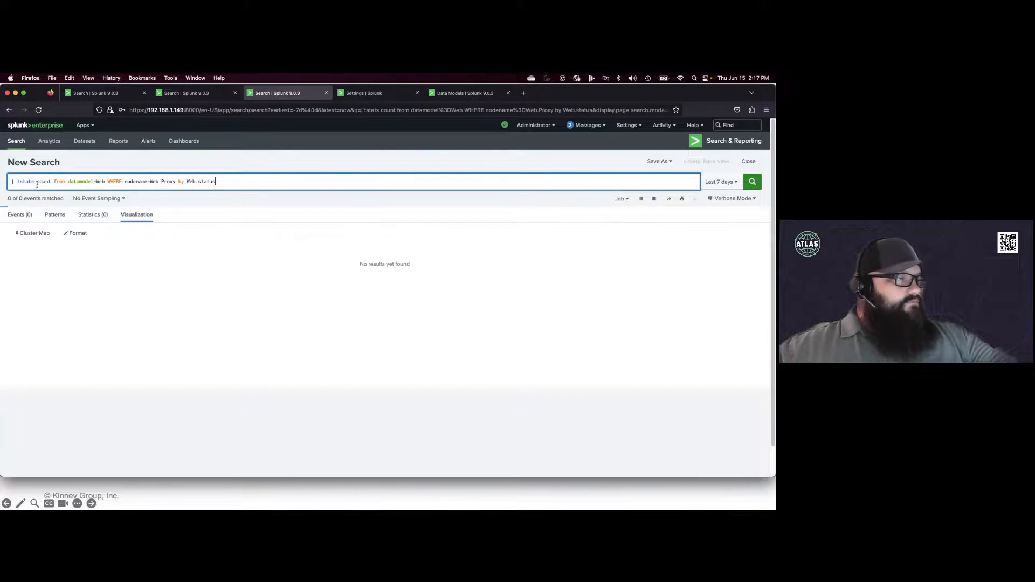
left_click(96, 217)
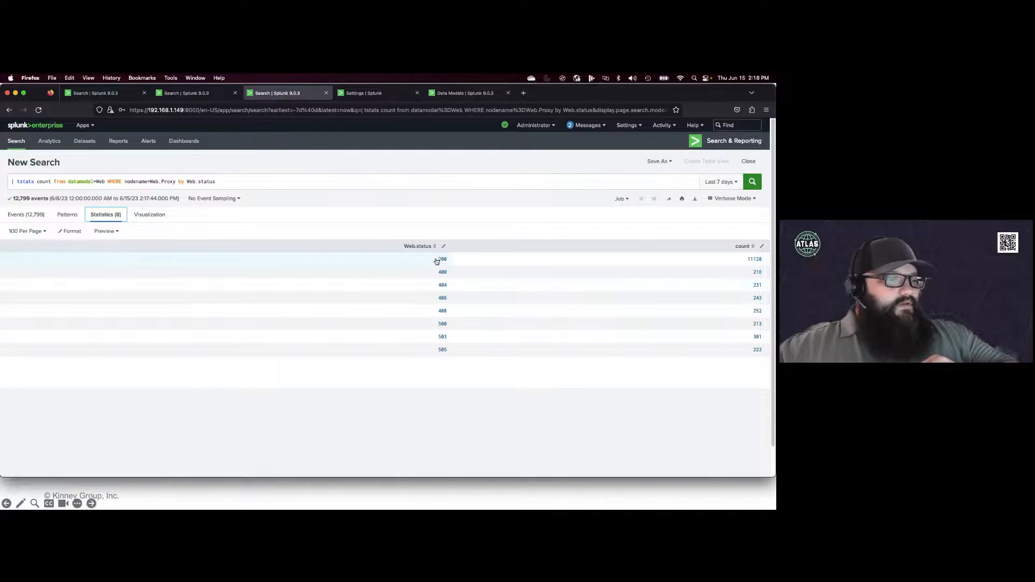
Step: In the other search page holding the index=web search, run "index=web | stats count by status" over the last 7 days
left_click(226, 99)
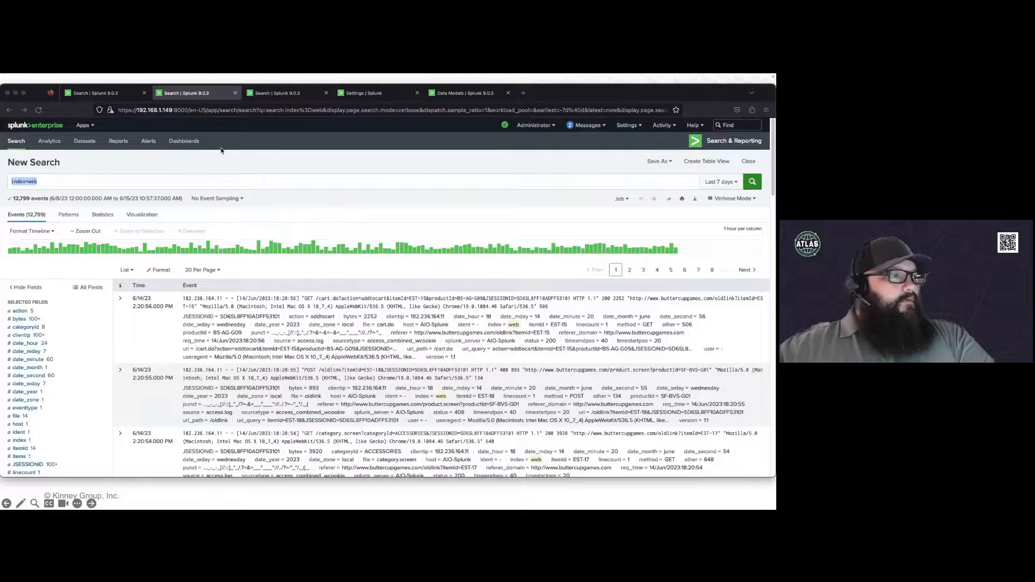
left_click(227, 181)
triple_click(227, 180)
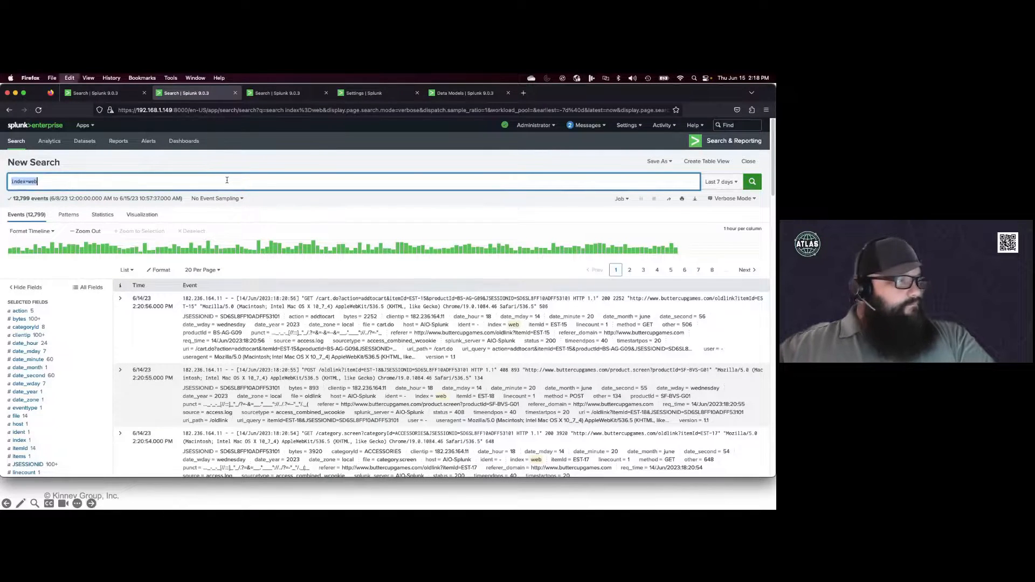
type("| from datamodel:Web.Proxy | stats count by status")
left_click_drag(87, 182, 19, 182)
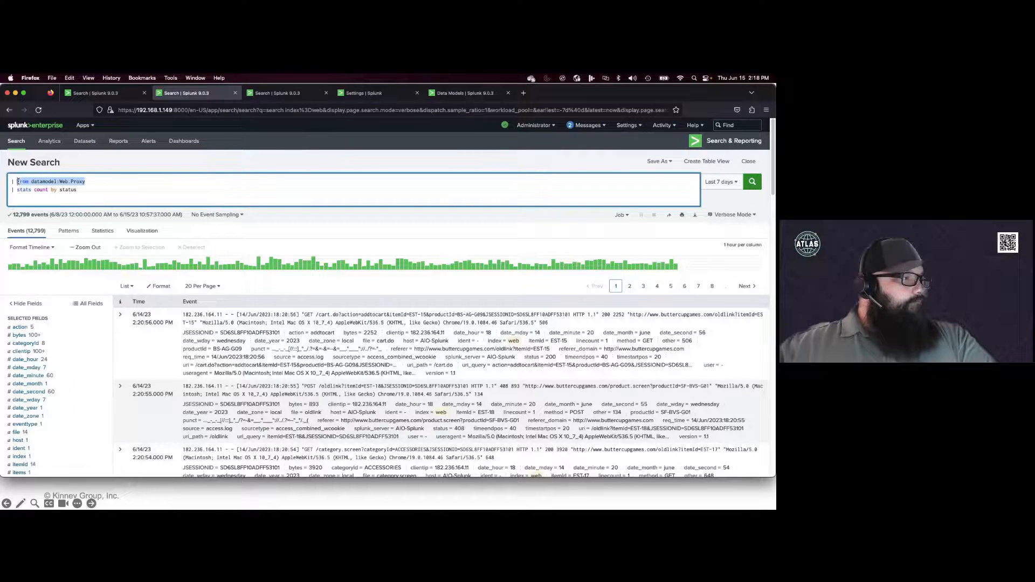
type("in")
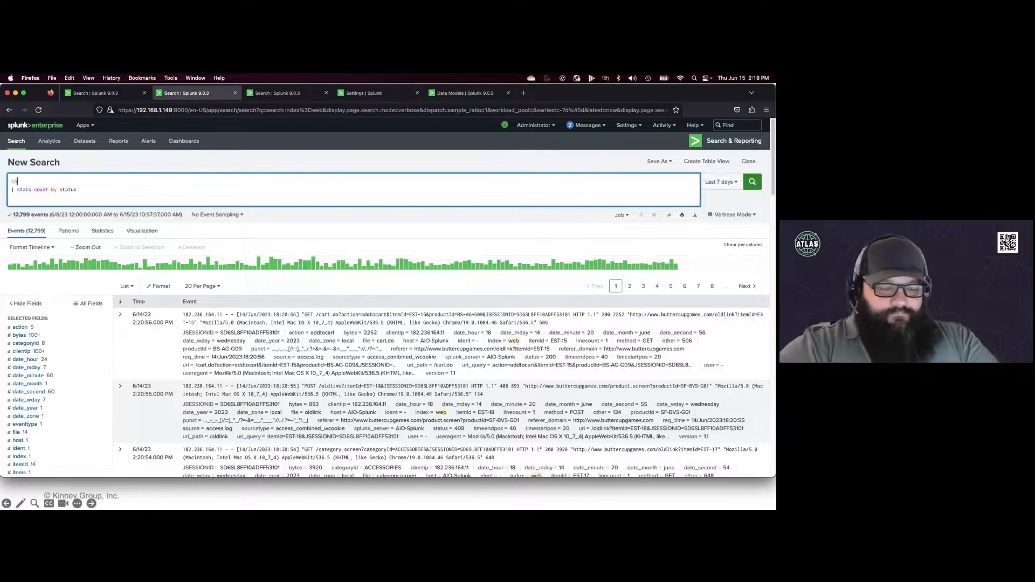
type("dex=web")
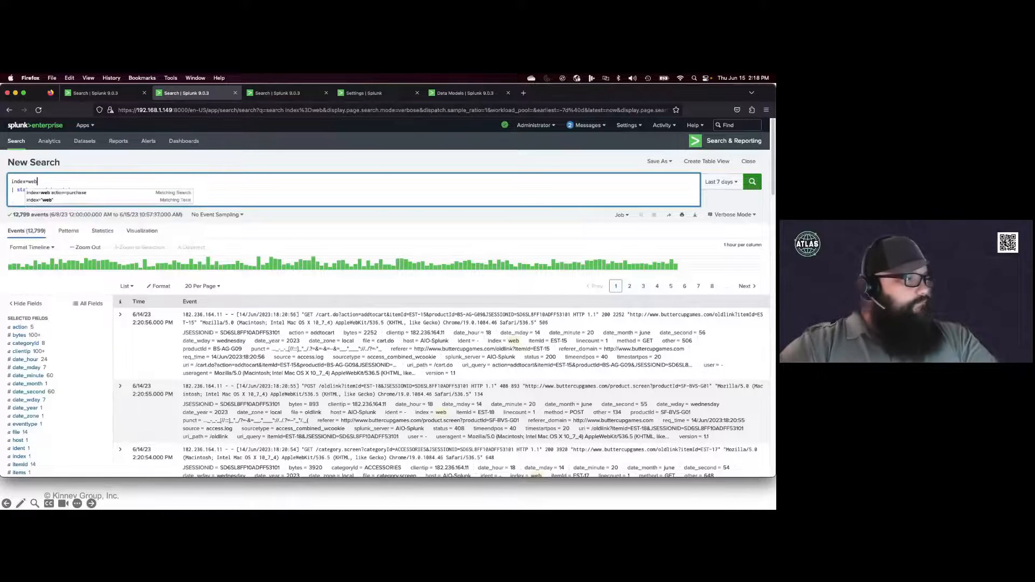
key("Return")
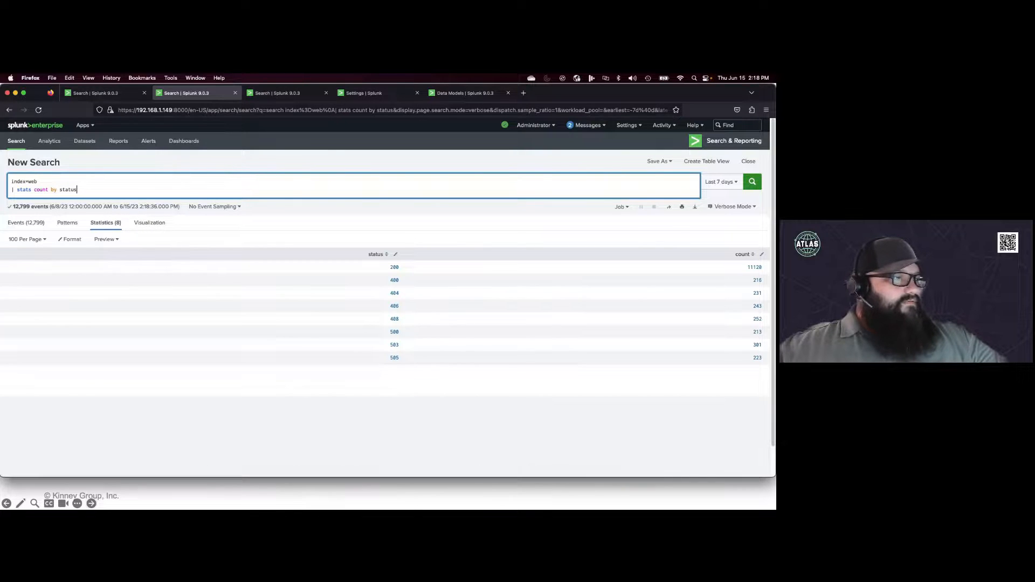
Step: Compare the status counts of the index=web stats search with those of the tstats search on the Web.Proxy node
left_click(281, 97)
left_click(216, 99)
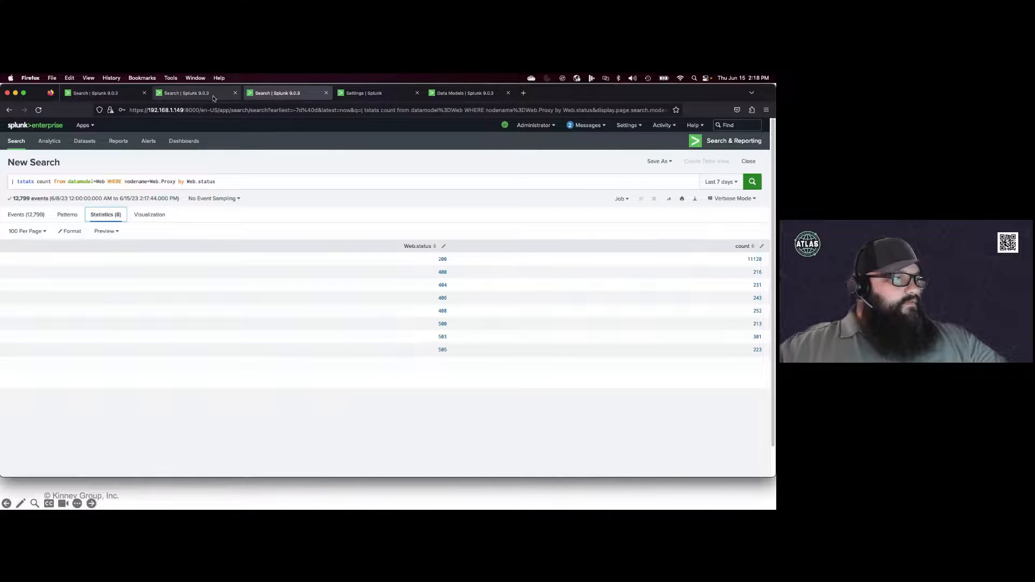
left_click(266, 99)
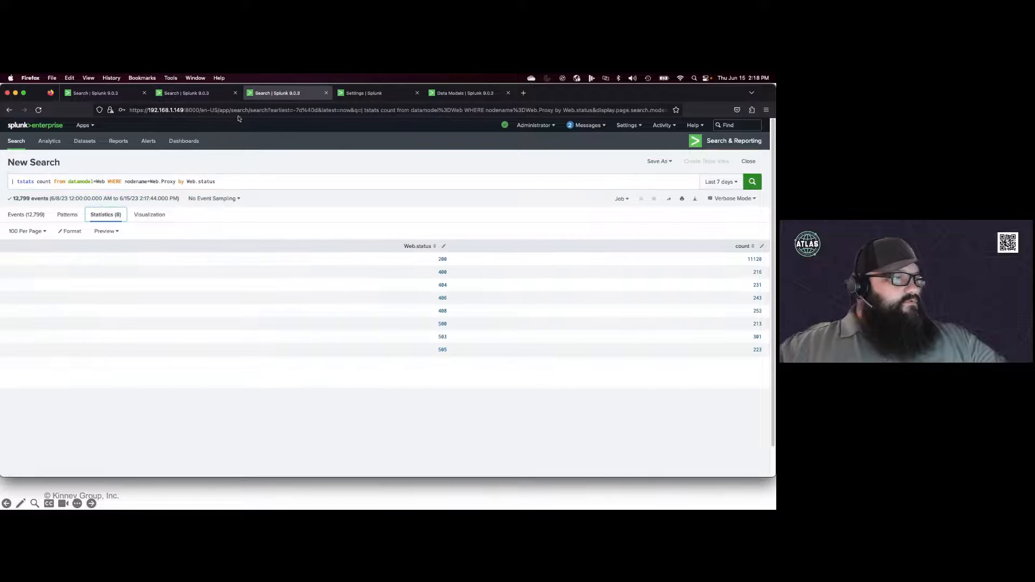
left_click_drag(176, 182, 161, 181)
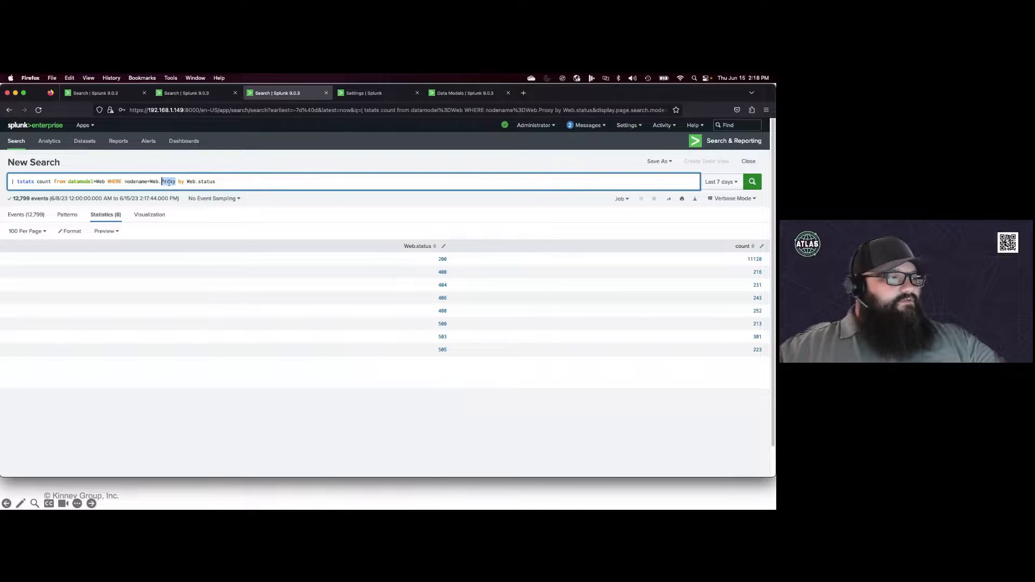
left_click(191, 96)
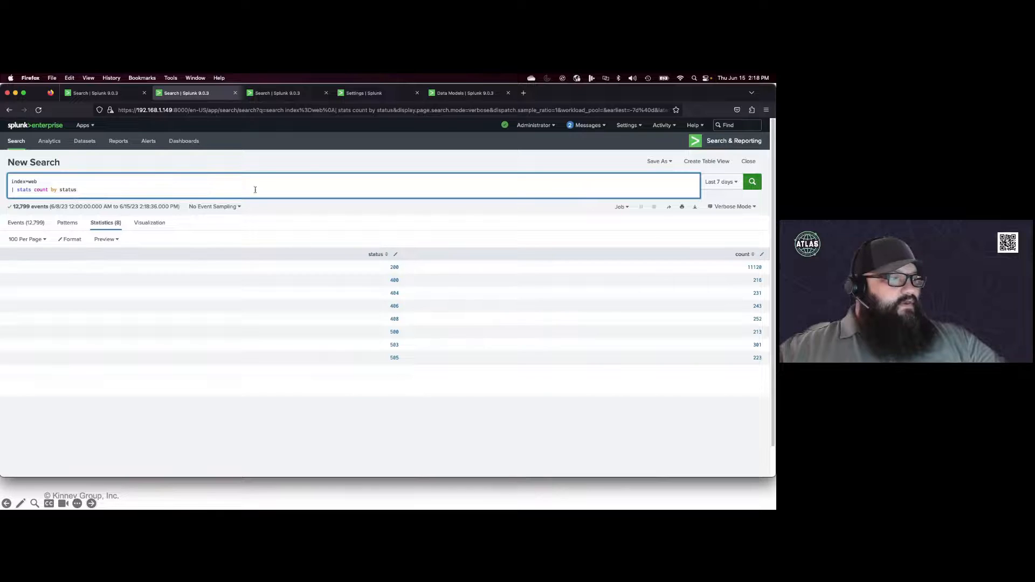
left_click(278, 97)
left_click(214, 97)
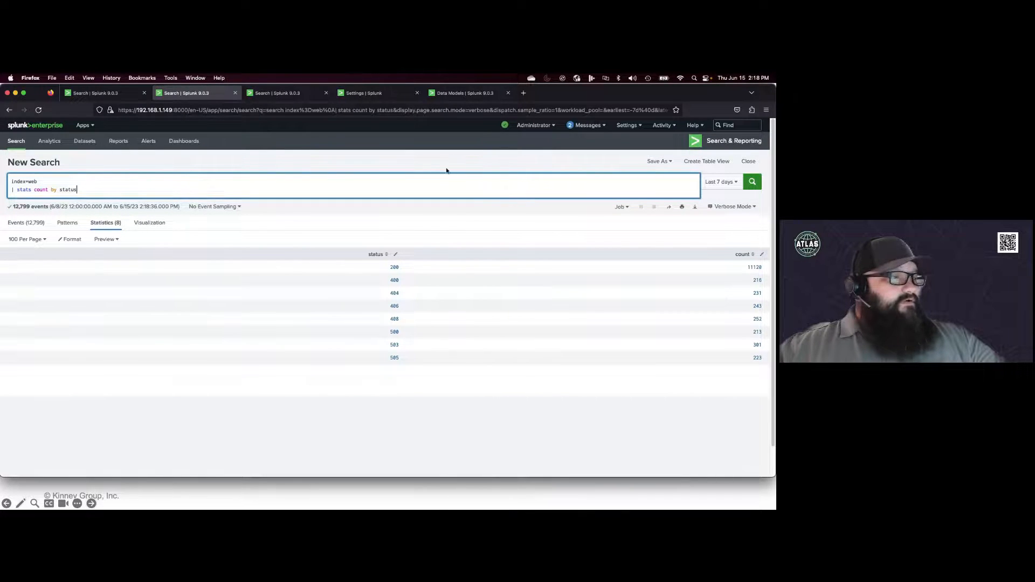
left_click(278, 93)
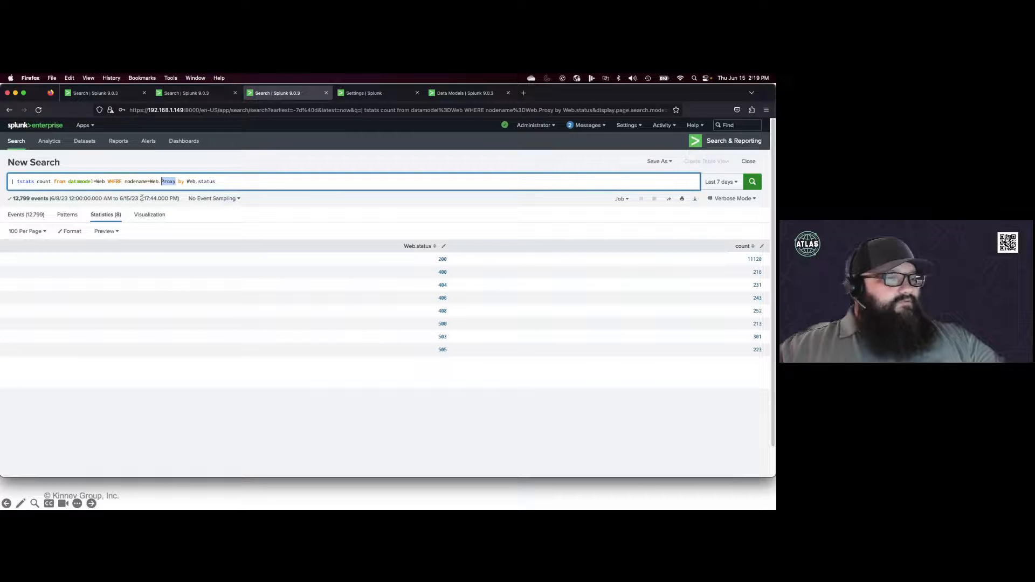
Step: Inspect the job of the "index=web | stats count by status" search for its run time and close the inspector
left_click(211, 96)
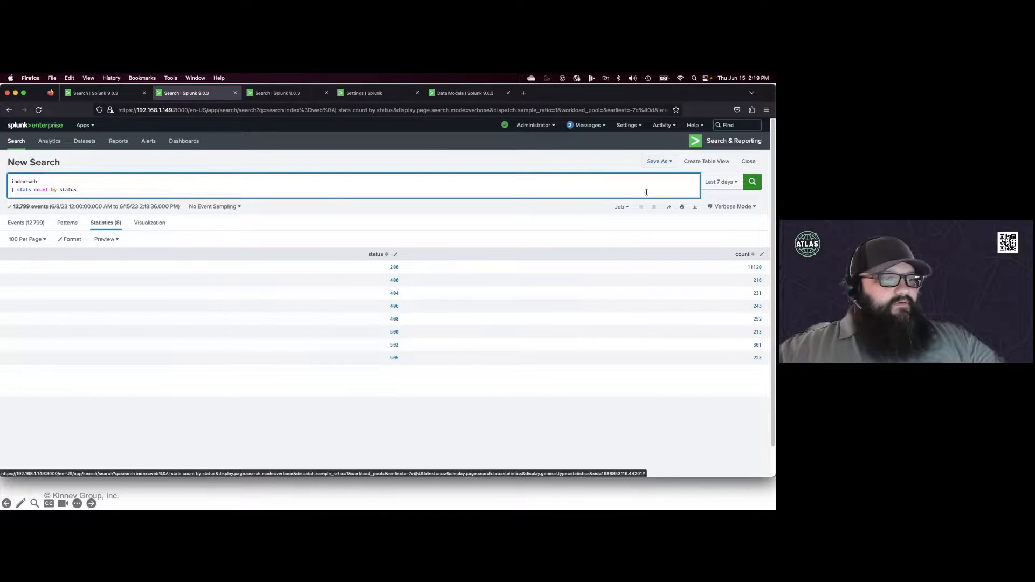
left_click(627, 209)
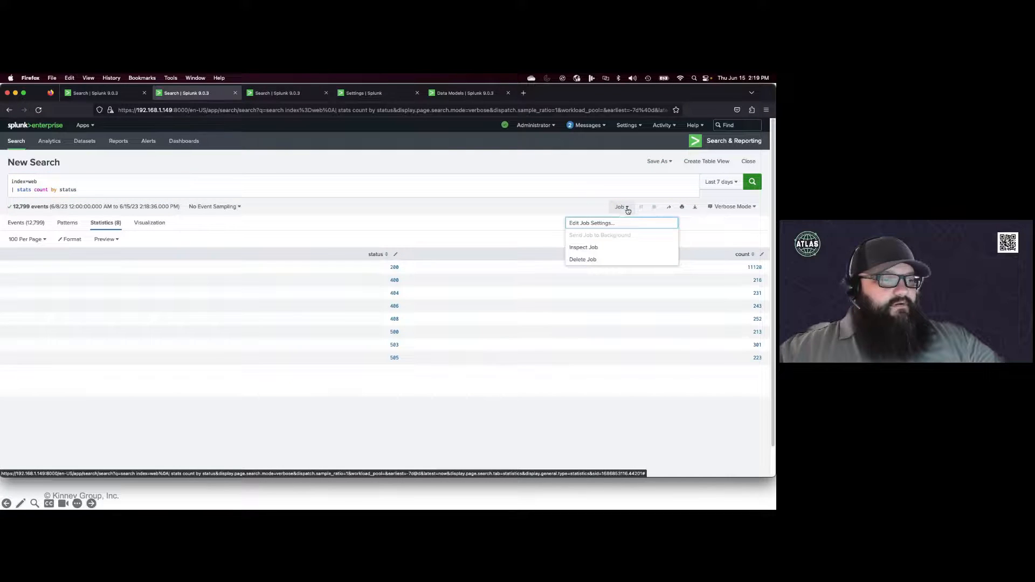
left_click(589, 248)
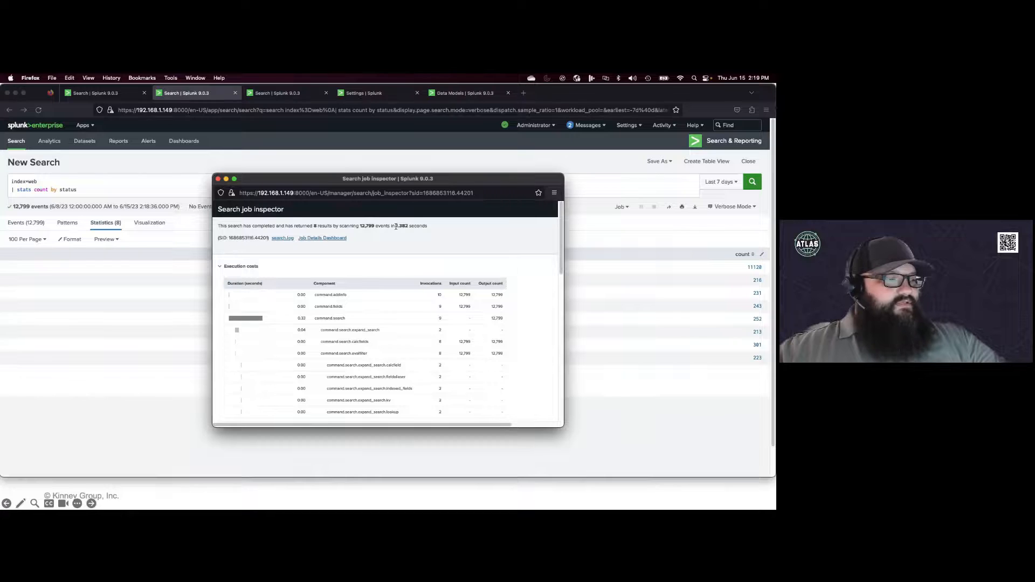
left_click_drag(396, 226, 408, 227)
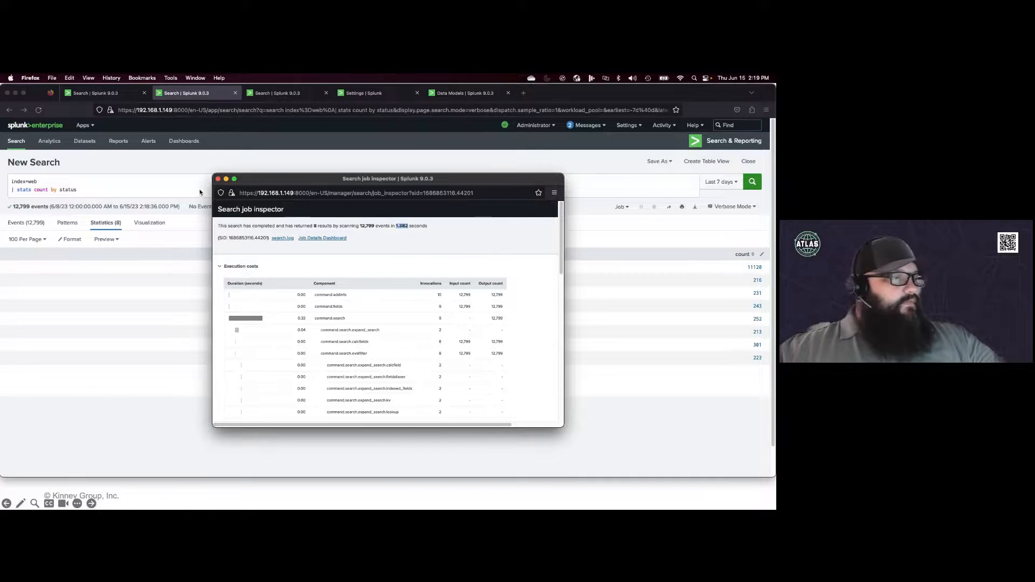
left_click(218, 179)
Step: Inspect the job of the tstats search on the Web data model and check its run time
left_click(277, 93)
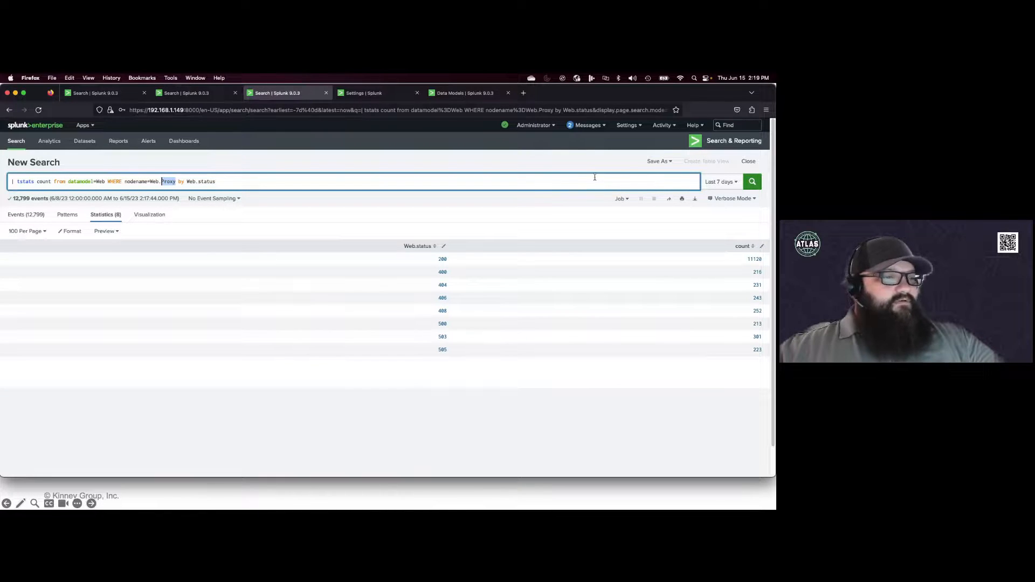
left_click(622, 198)
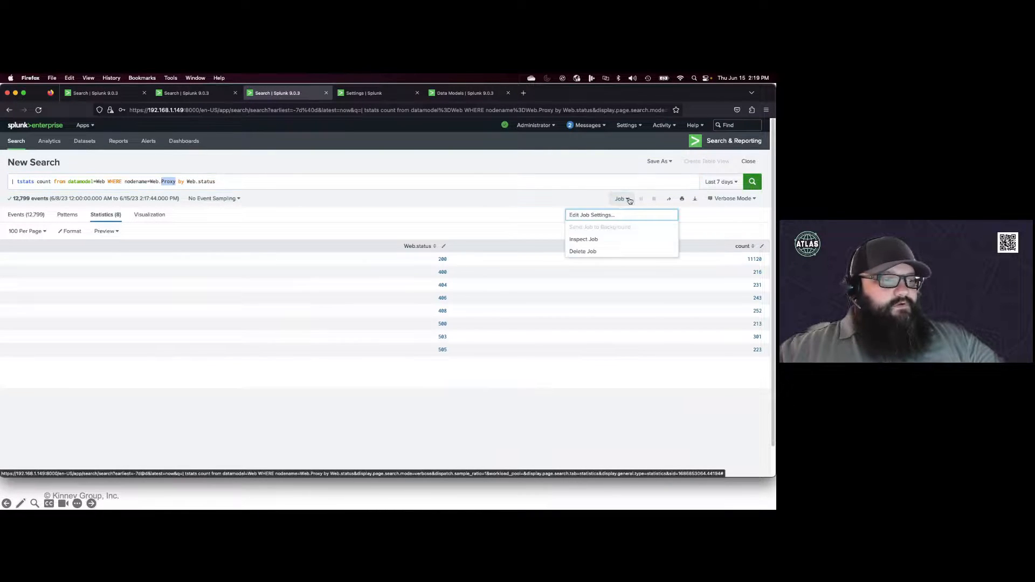
left_click(593, 239)
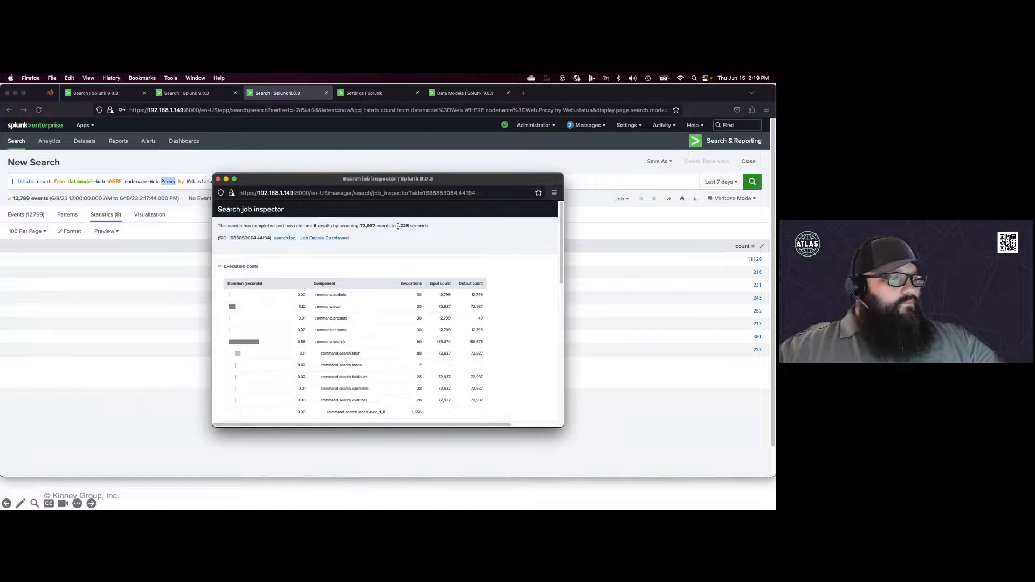
left_click_drag(397, 226, 406, 227)
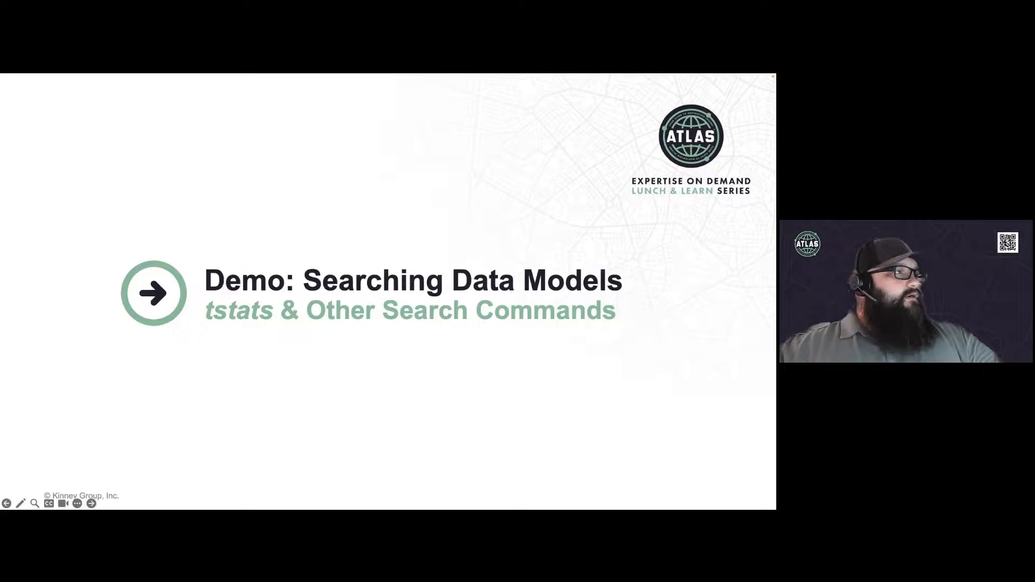
key("Right")
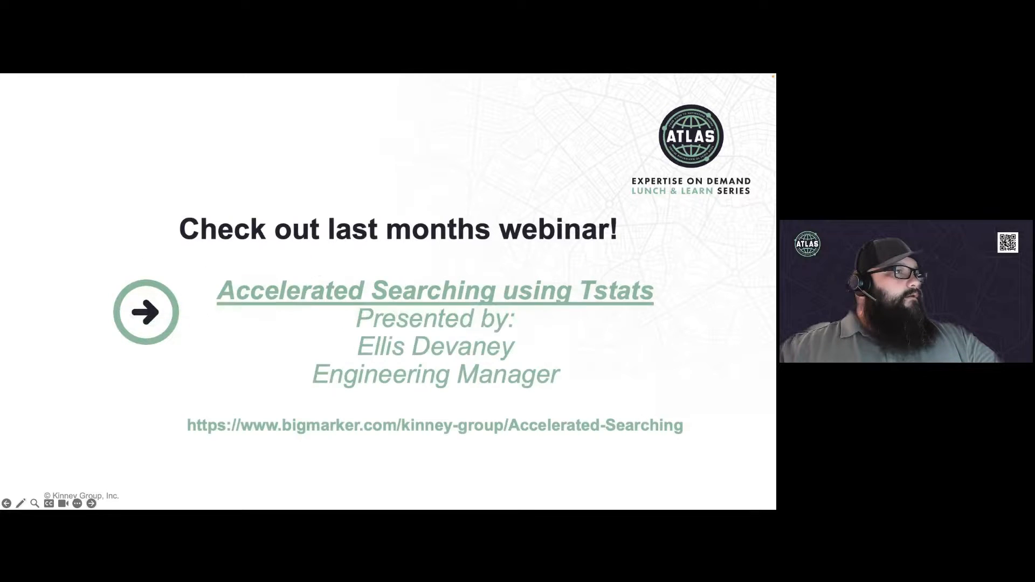